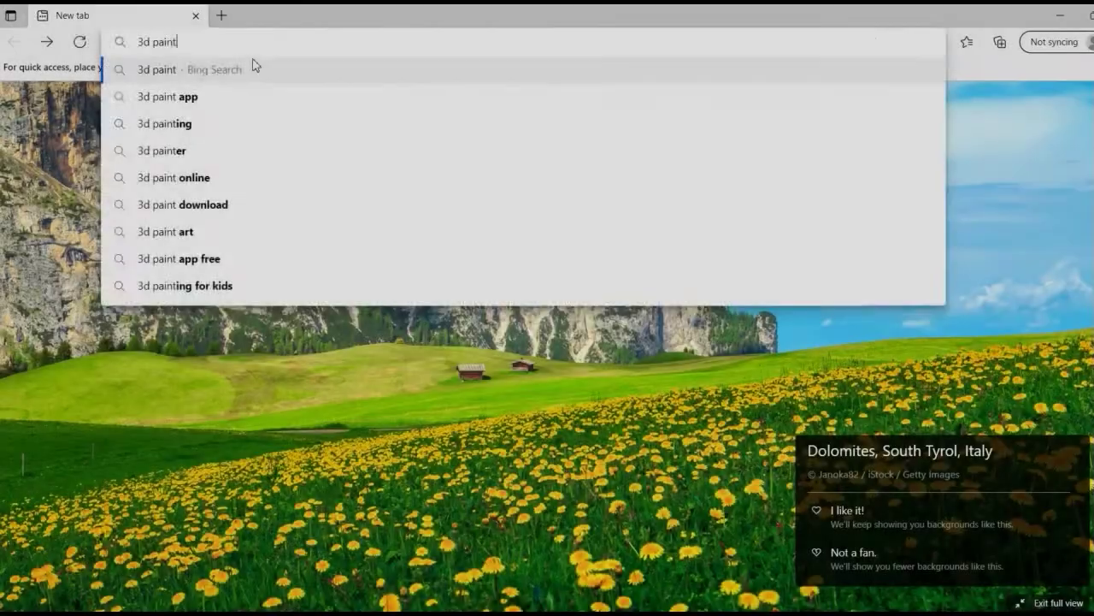
Search Bing for '3d paint' and launch Paint 3D from its Microsoft Store page.
left_click(251, 66)
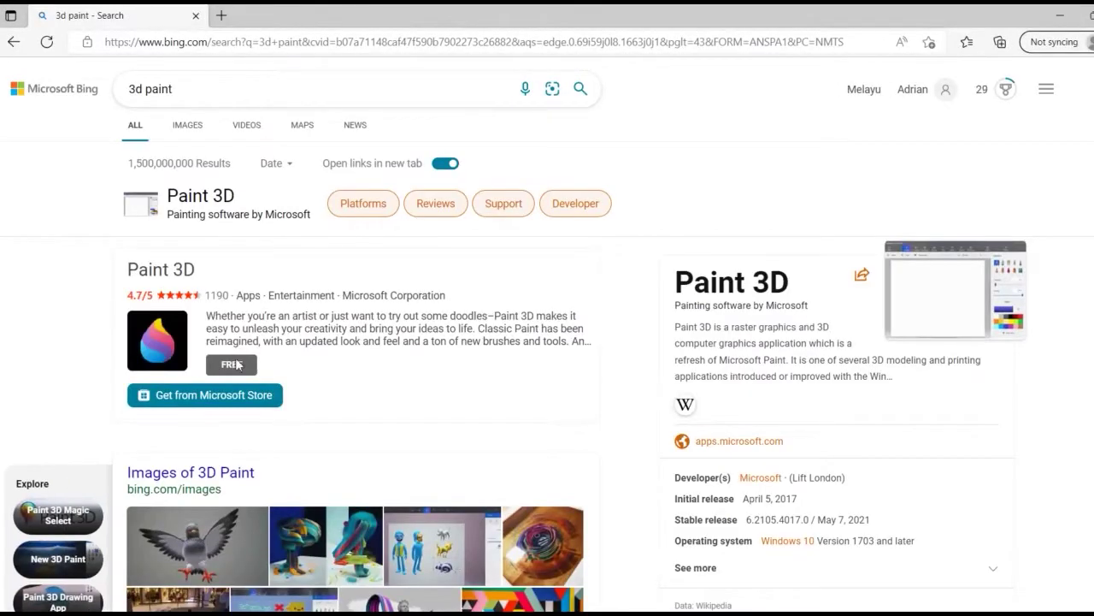
left_click(226, 398)
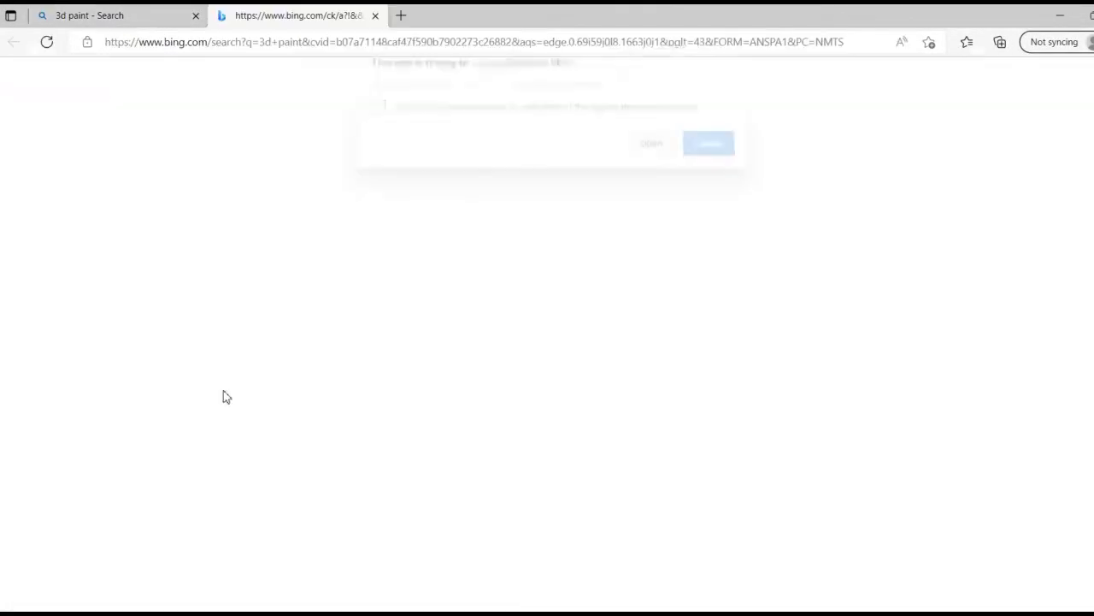
left_click(650, 154)
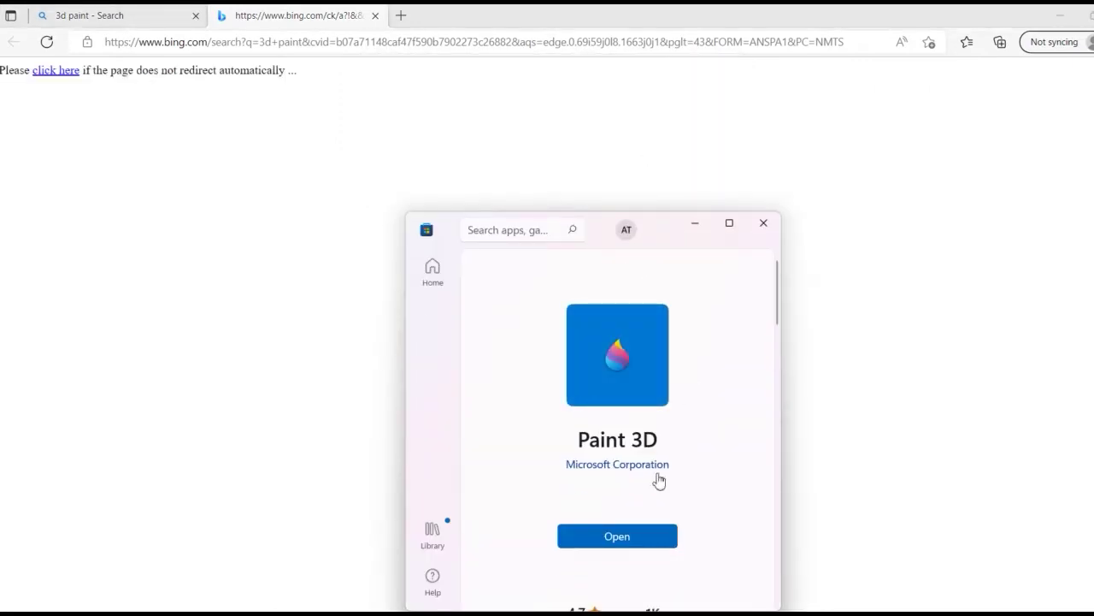
left_click(625, 544)
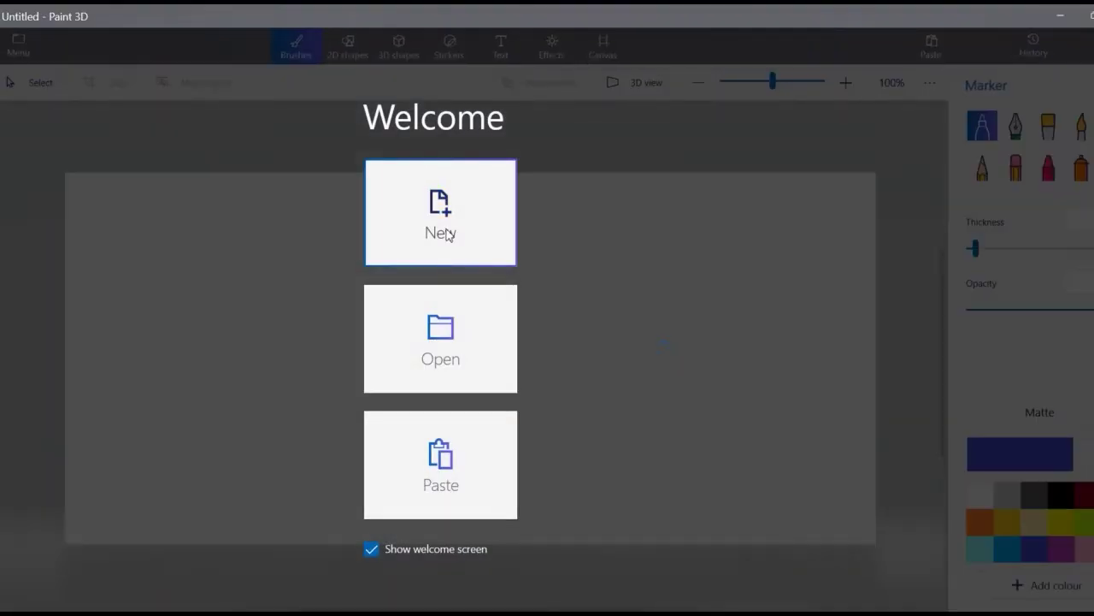
On a new blank canvas, draw a hexagon outline near the centre and make it 3D.
left_click(440, 231)
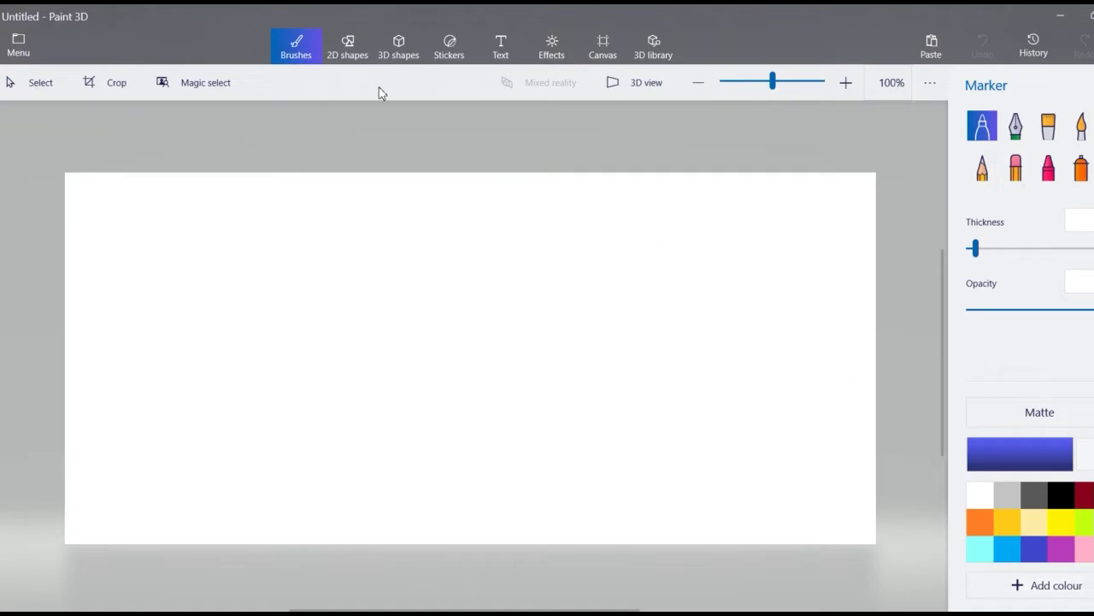
left_click(351, 59)
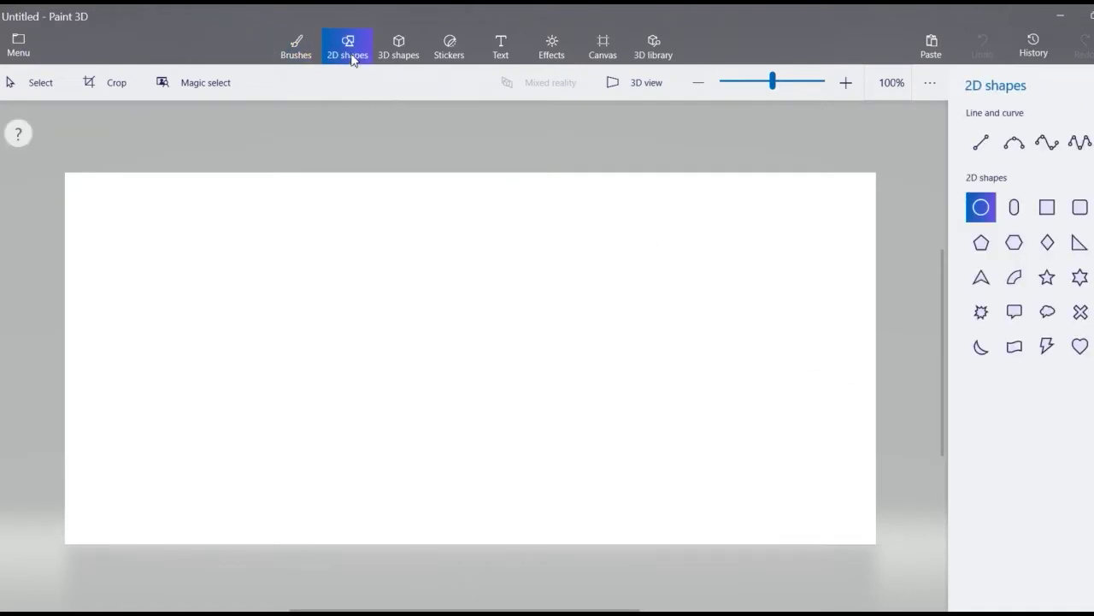
left_click(1020, 245)
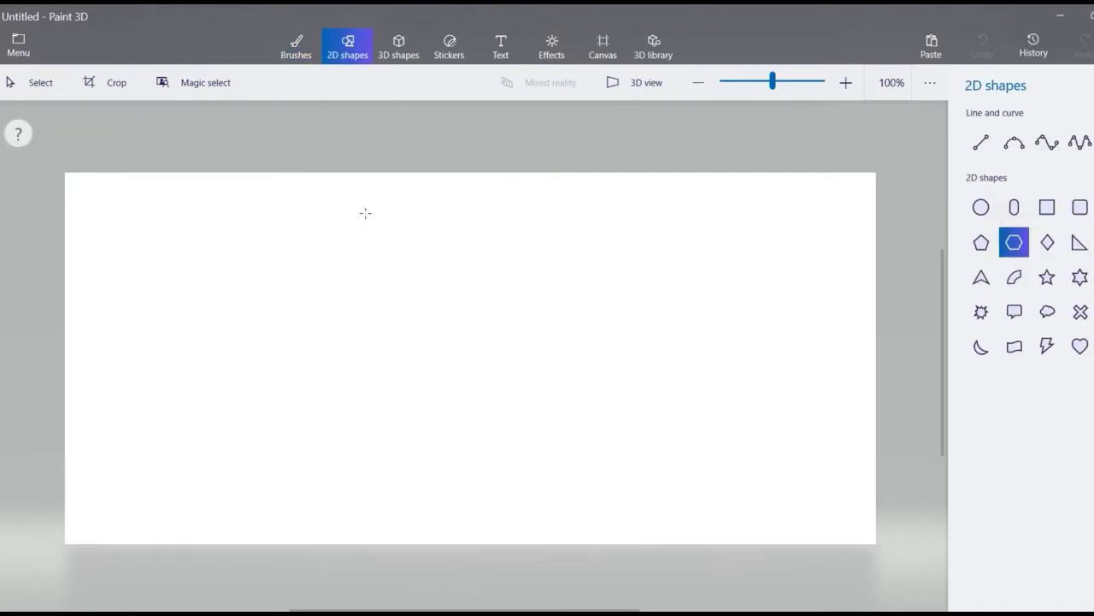
left_click_drag(346, 205, 624, 512)
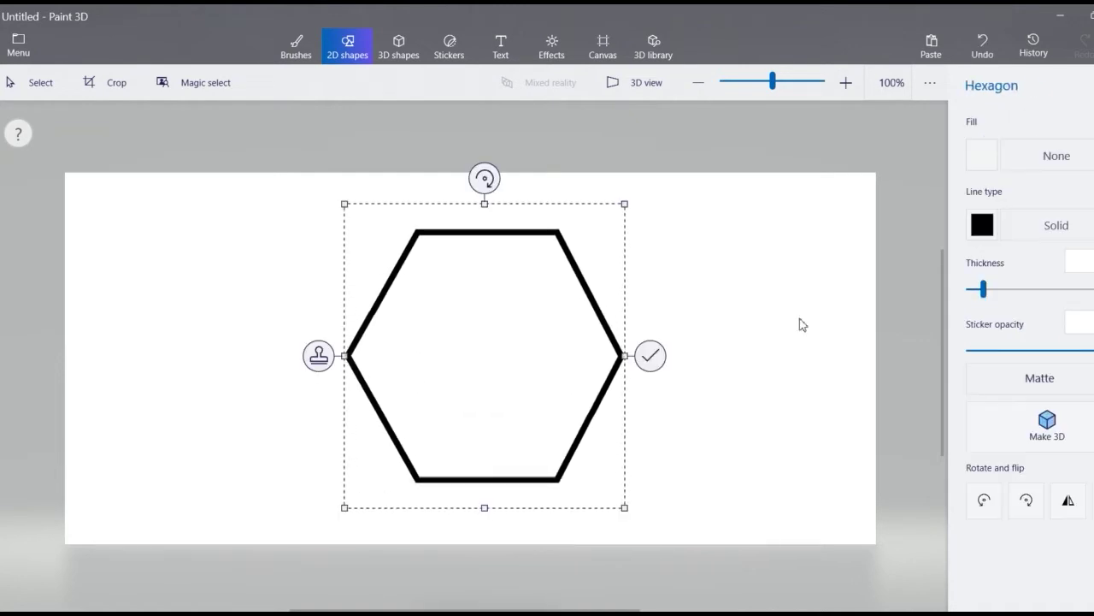
left_click(1049, 431)
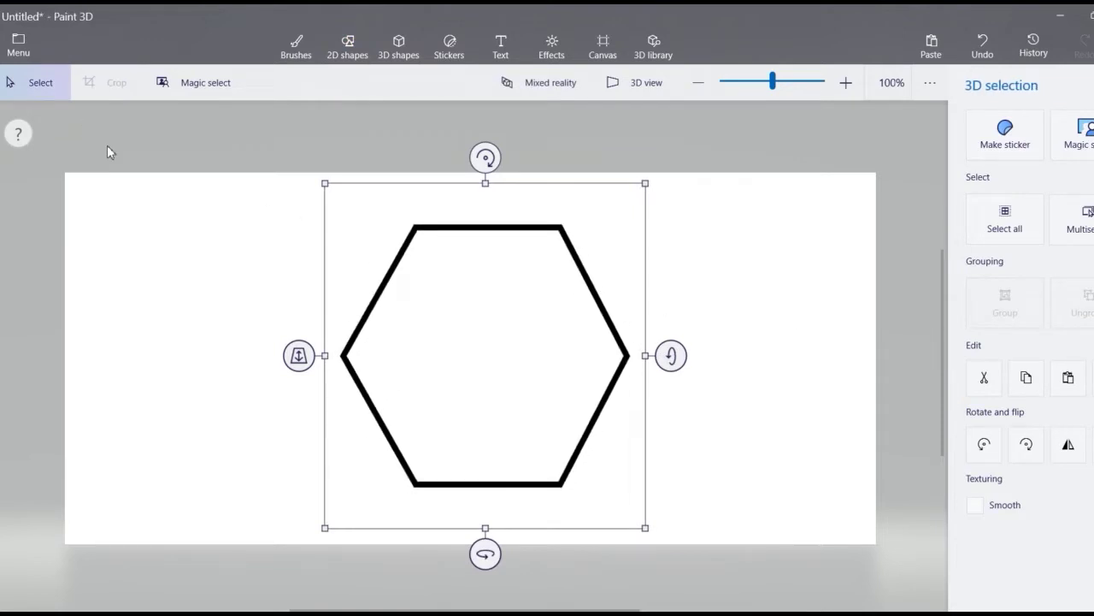
Insert the 3D-Dog photo, shrink it to half size below the hexagon, and make it 3D.
left_click(154, 233)
left_click(19, 44)
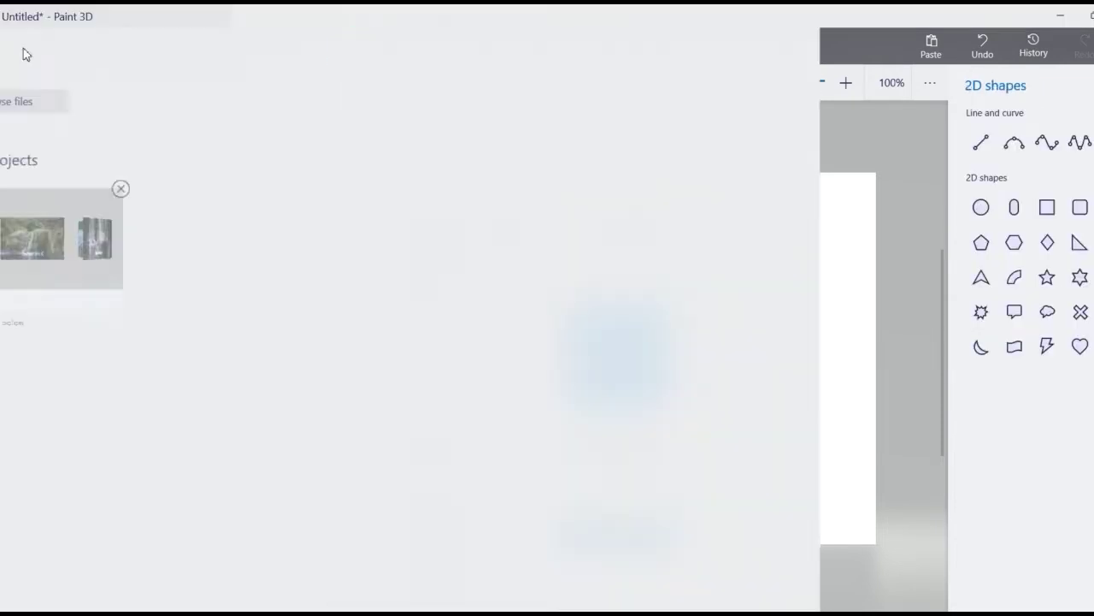
left_click(37, 162)
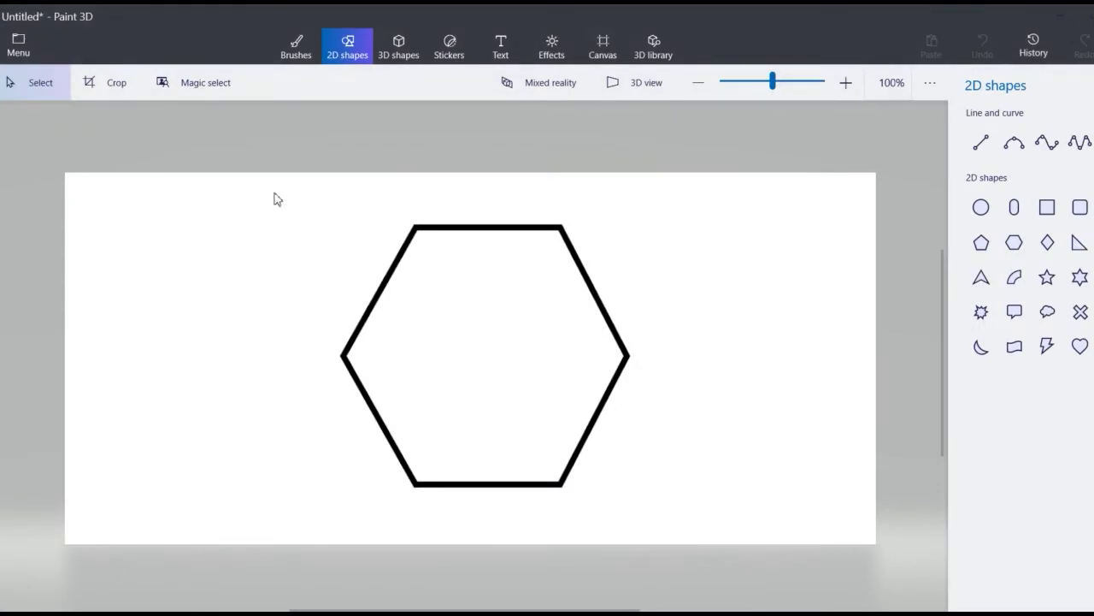
left_click(155, 151)
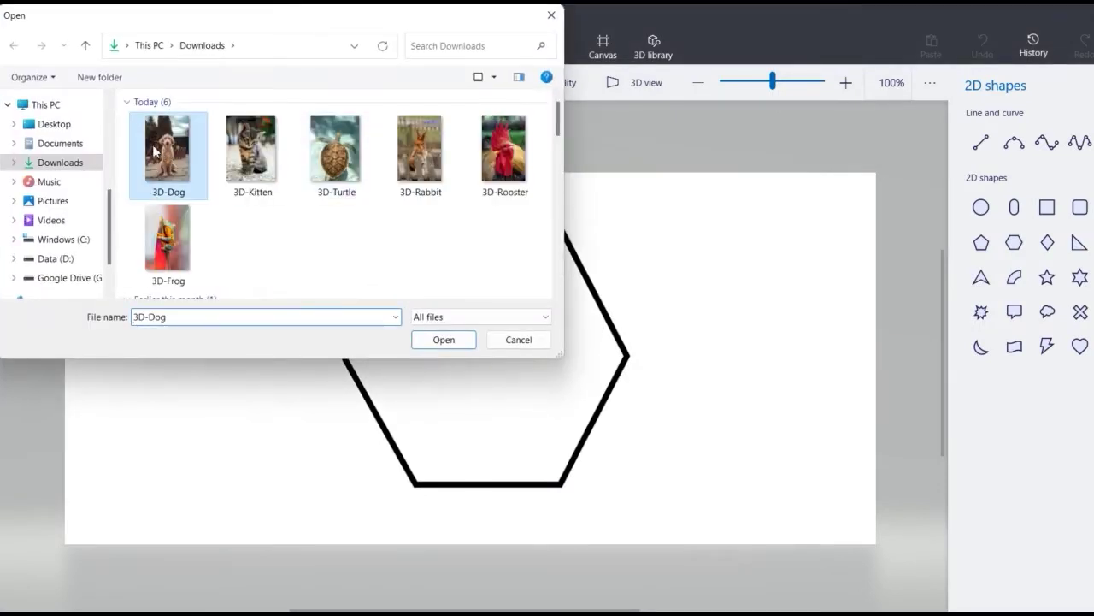
left_click(444, 340)
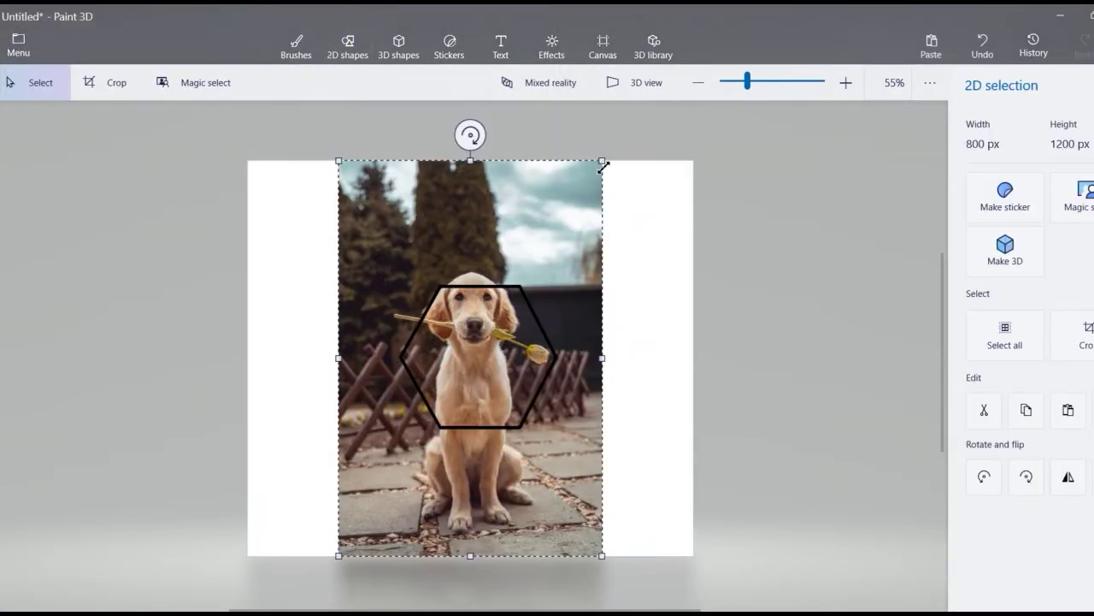
left_click_drag(604, 166, 467, 363)
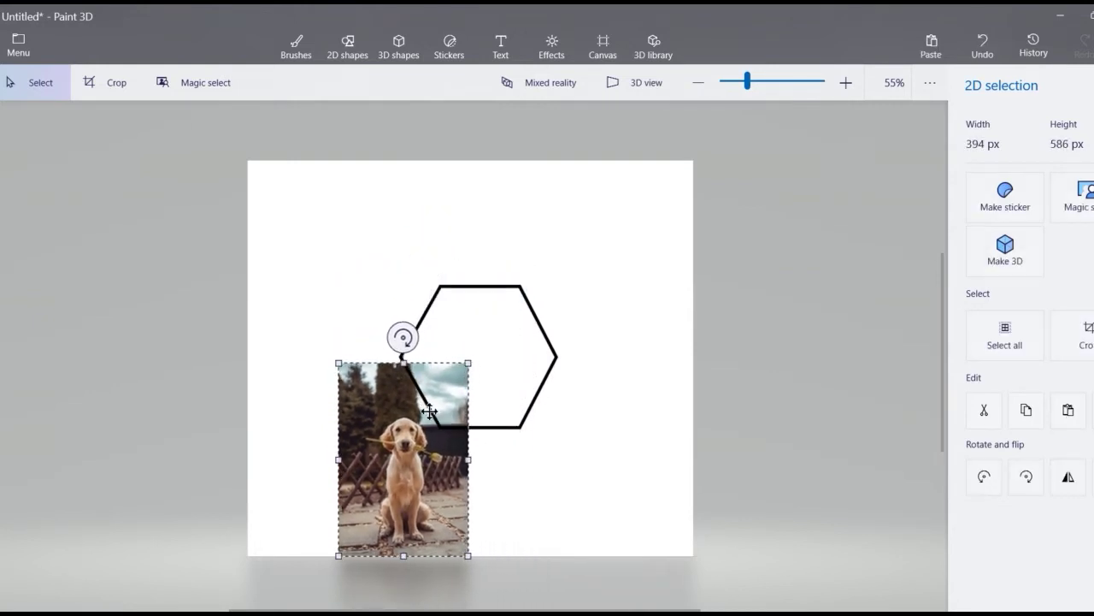
left_click_drag(429, 411, 504, 486)
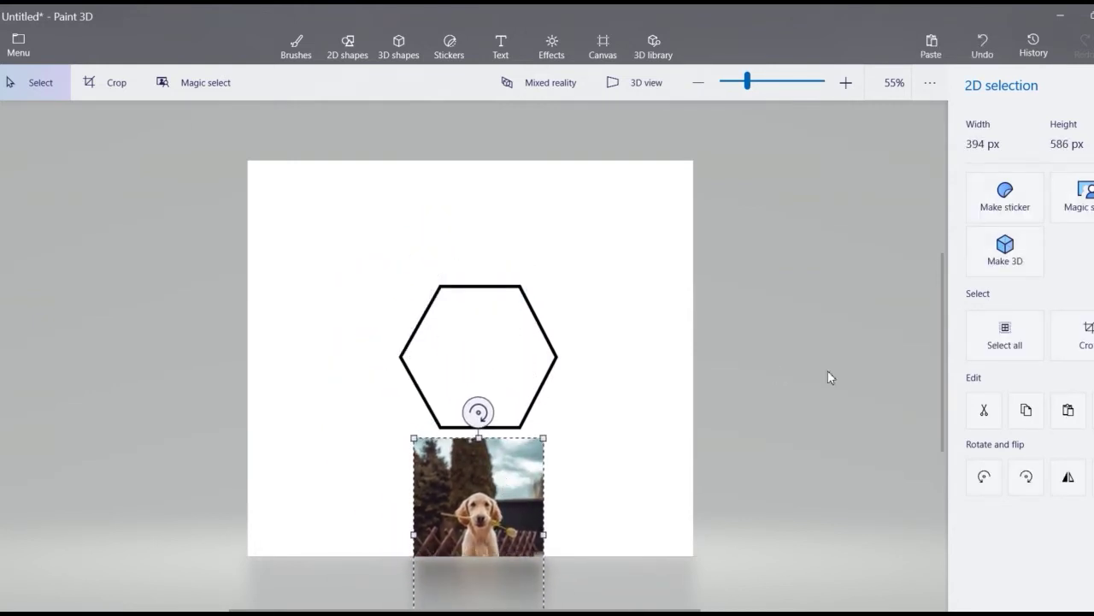
left_click(1009, 255)
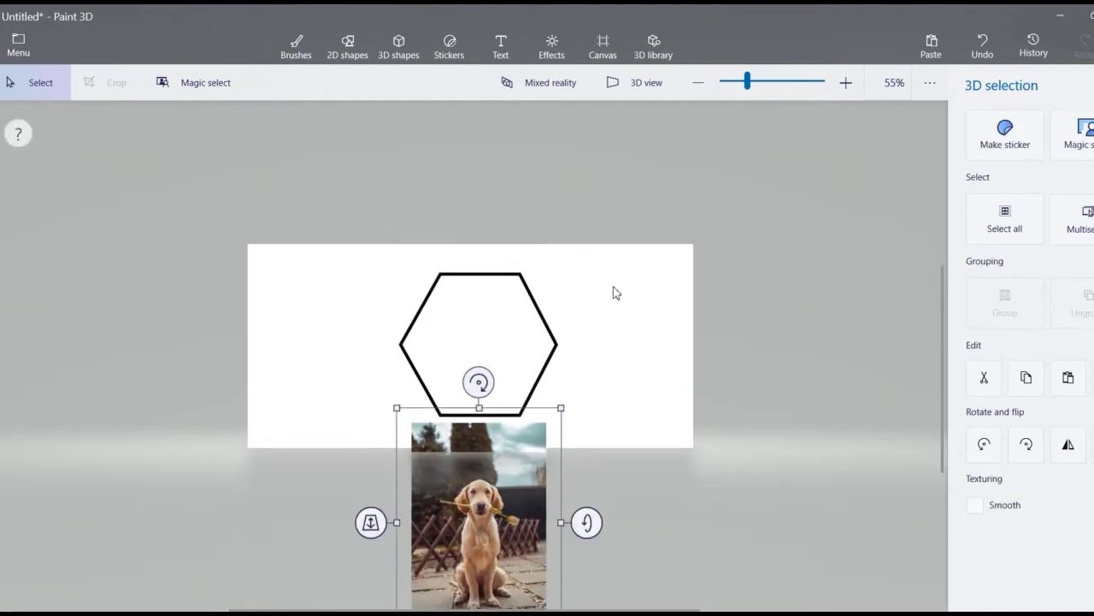
Select the hexagon and dog card together and rotate them to a slight tilt.
key("ctrl+2")
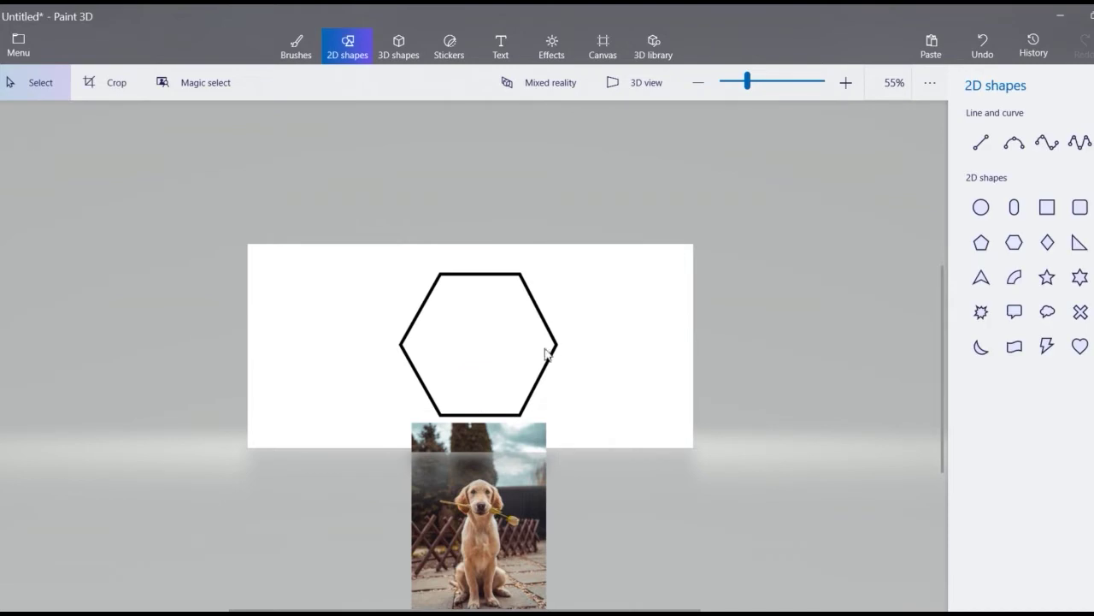
left_click(556, 348)
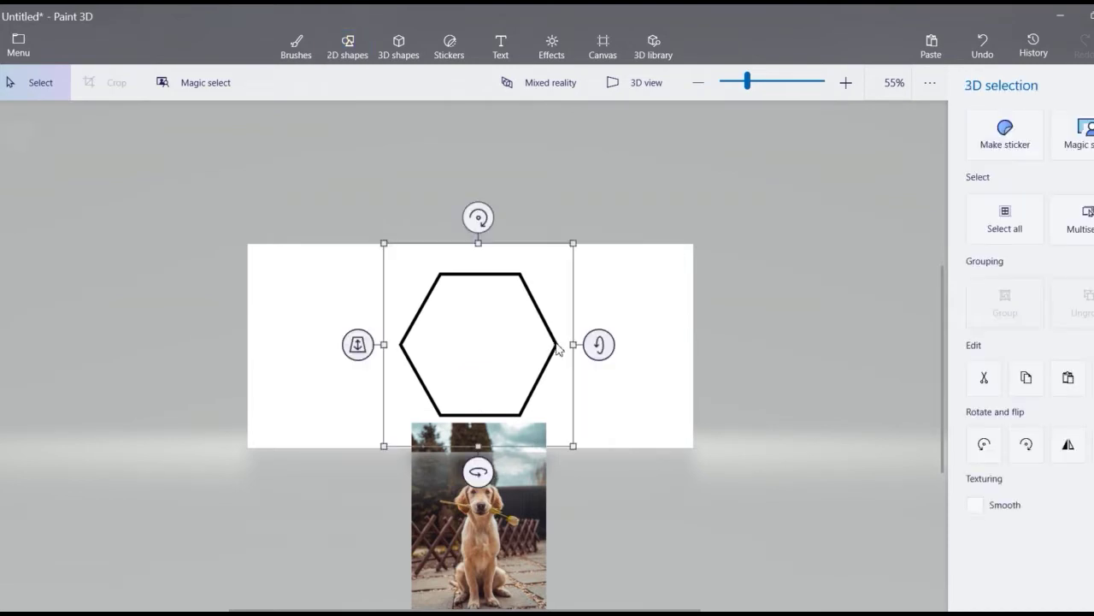
left_click(501, 485, "ctrl")
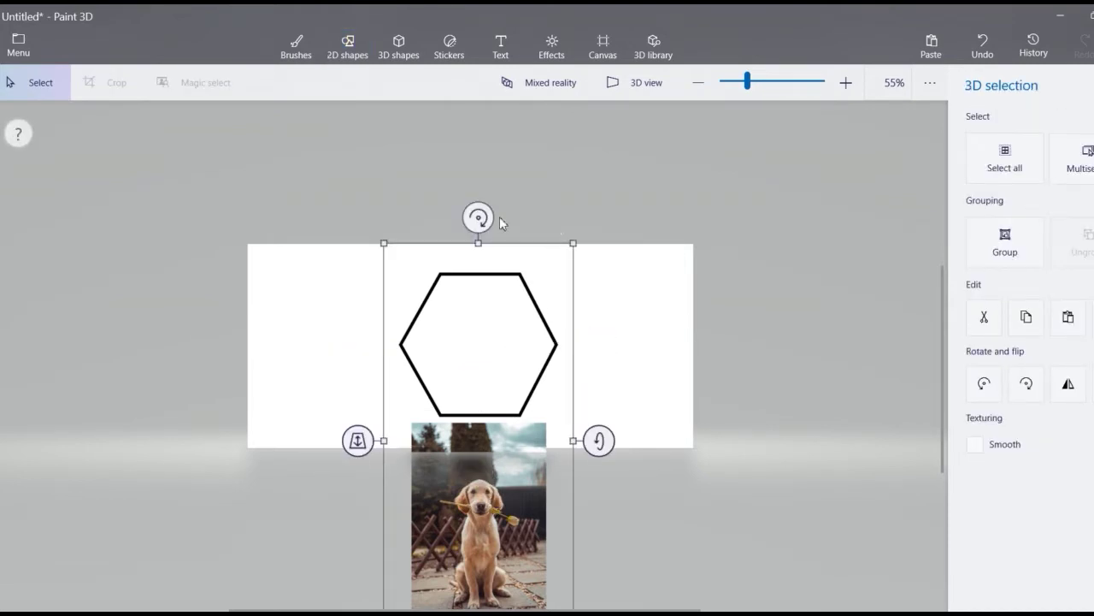
mouse_move(478, 218)
left_mouse_down()
mouse_move(603, 391)
mouse_move(603, 413)
mouse_move(604, 402)
left_mouse_up()
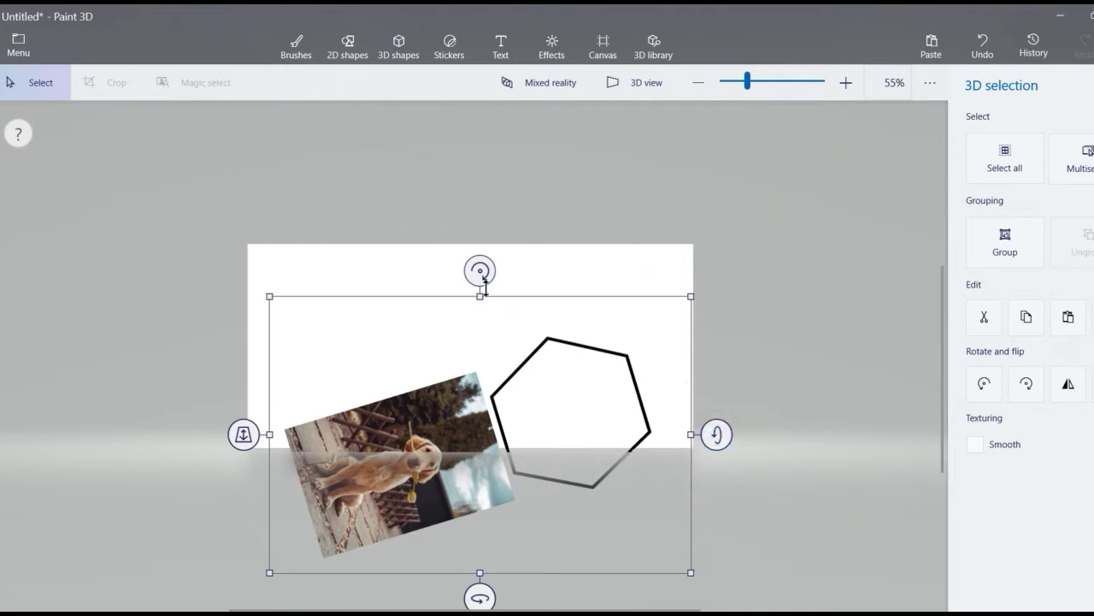
mouse_move(480, 270)
left_mouse_down()
mouse_move(435, 272)
mouse_move(468, 259)
left_mouse_up()
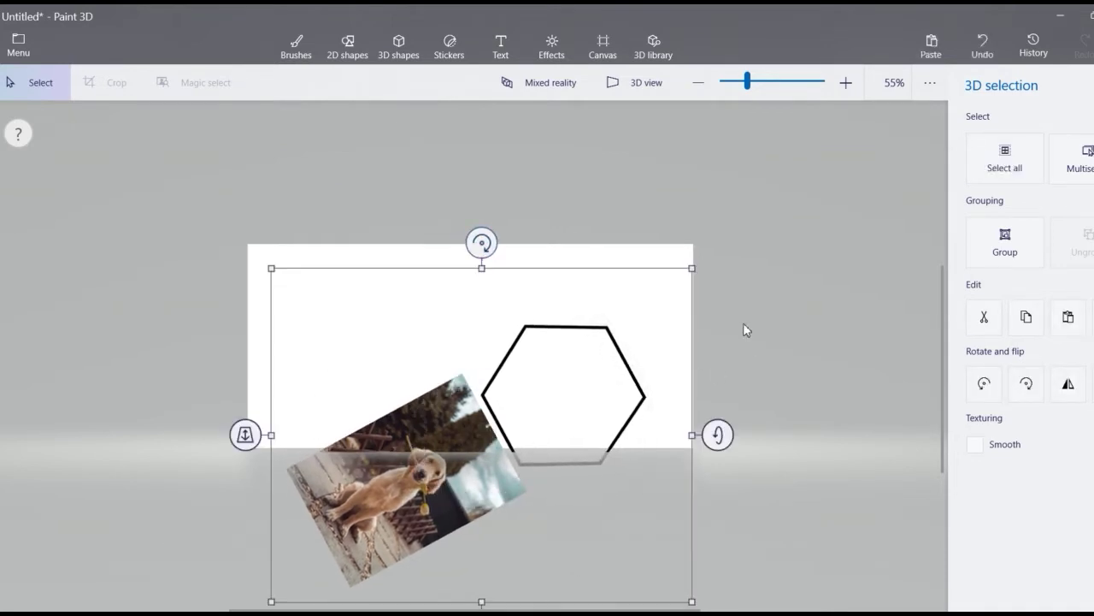
left_click(347, 47)
Insert the 3D-Kitten photo and move it toward the canvas bottom.
left_click(25, 55)
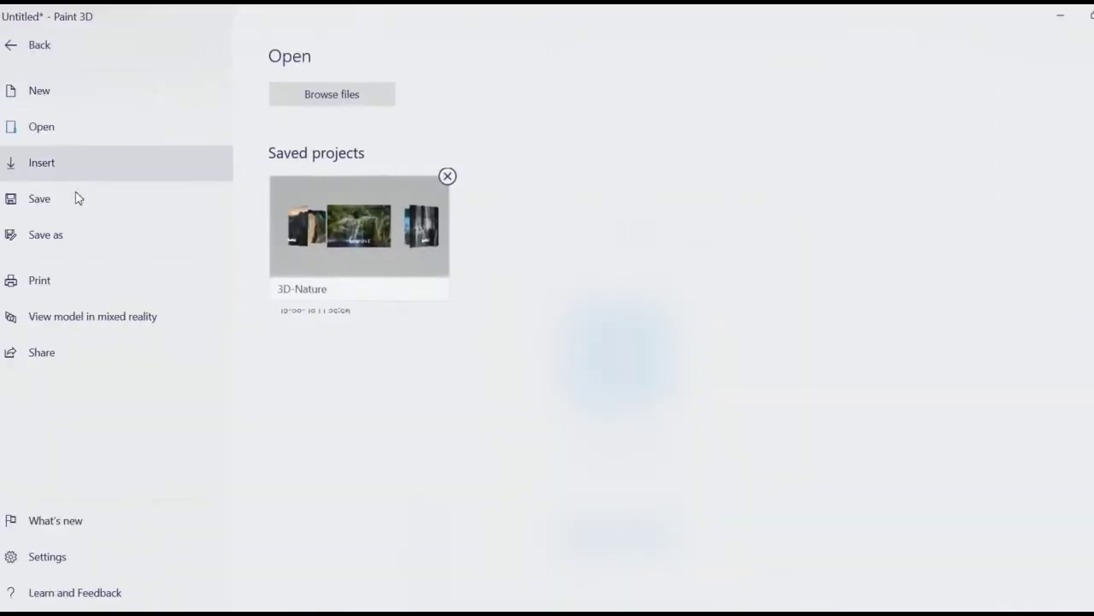
key("Escape")
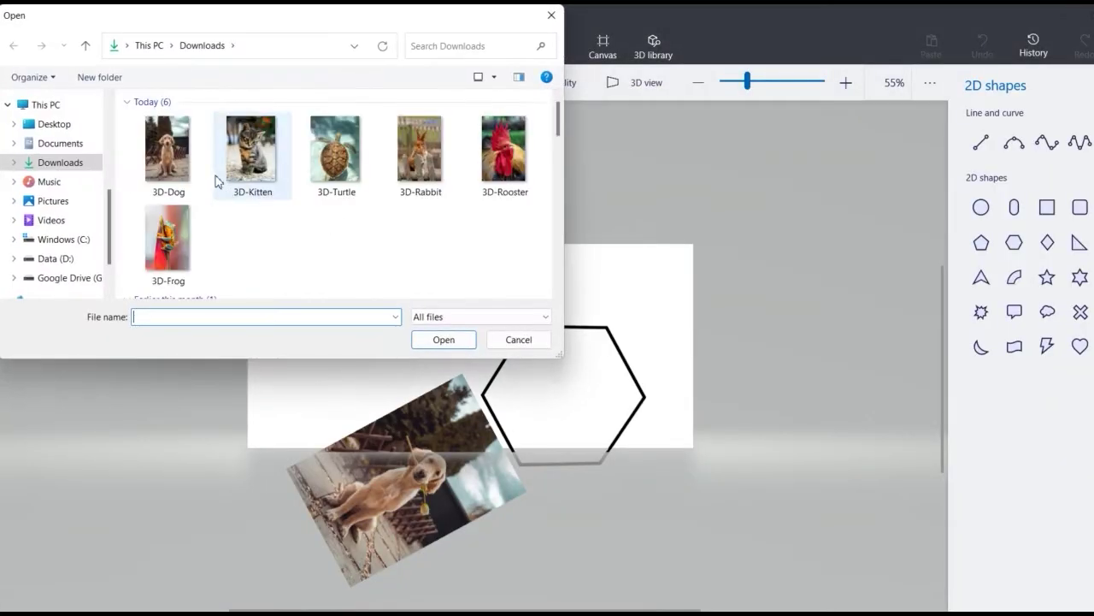
left_click(243, 168)
left_click(443, 339)
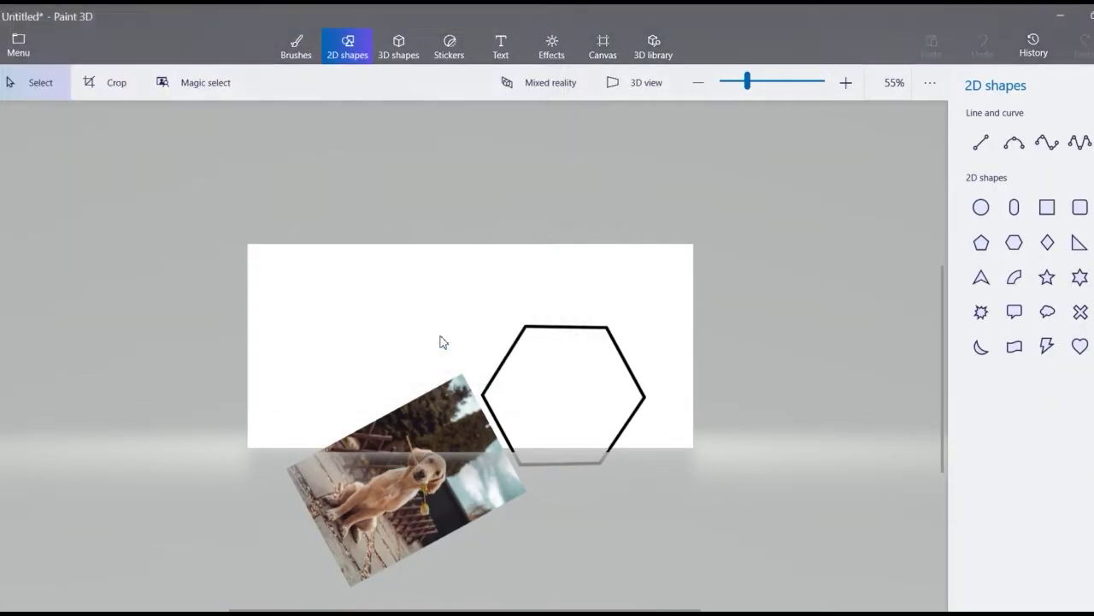
left_click_drag(567, 349, 604, 514)
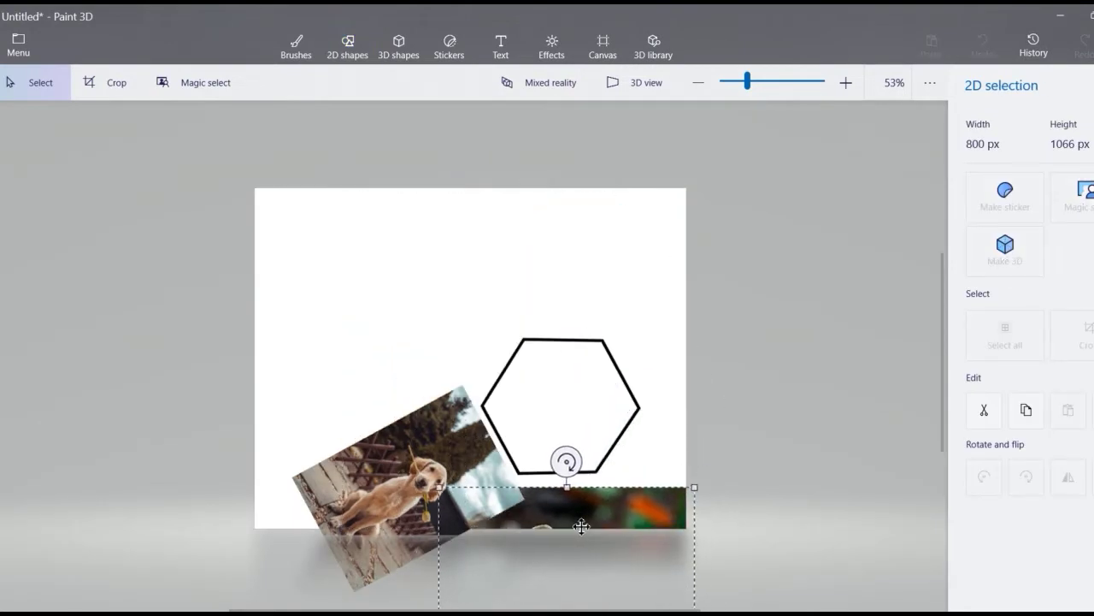
scroll(855, 397, "down", 1)
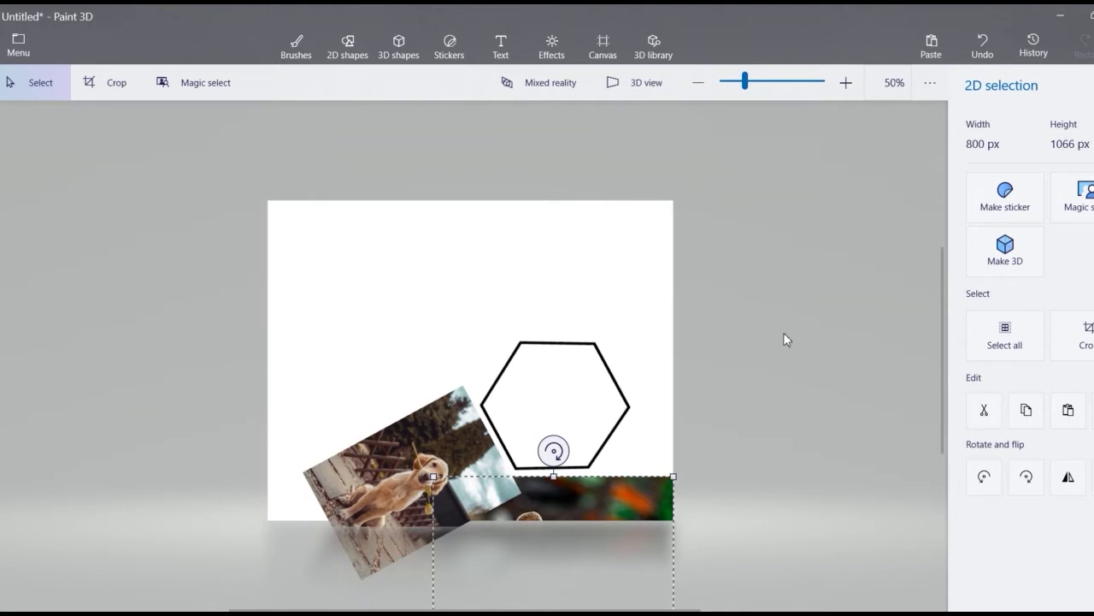
Make the kitten photo 3D, shrink it, and place it beside the dog card.
left_click(985, 255)
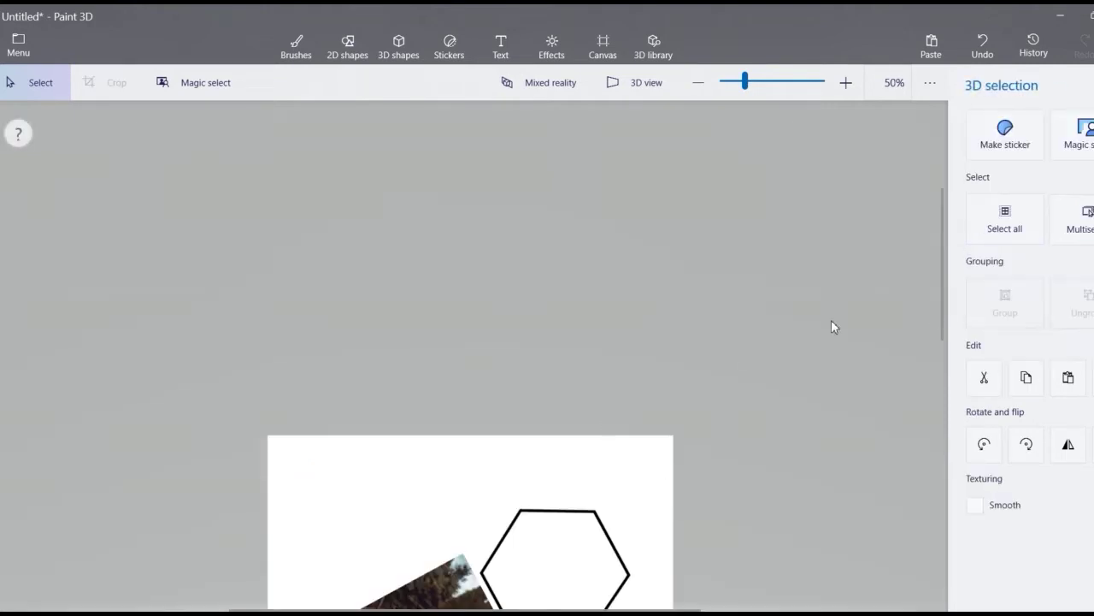
left_click_drag(943, 306, 938, 511)
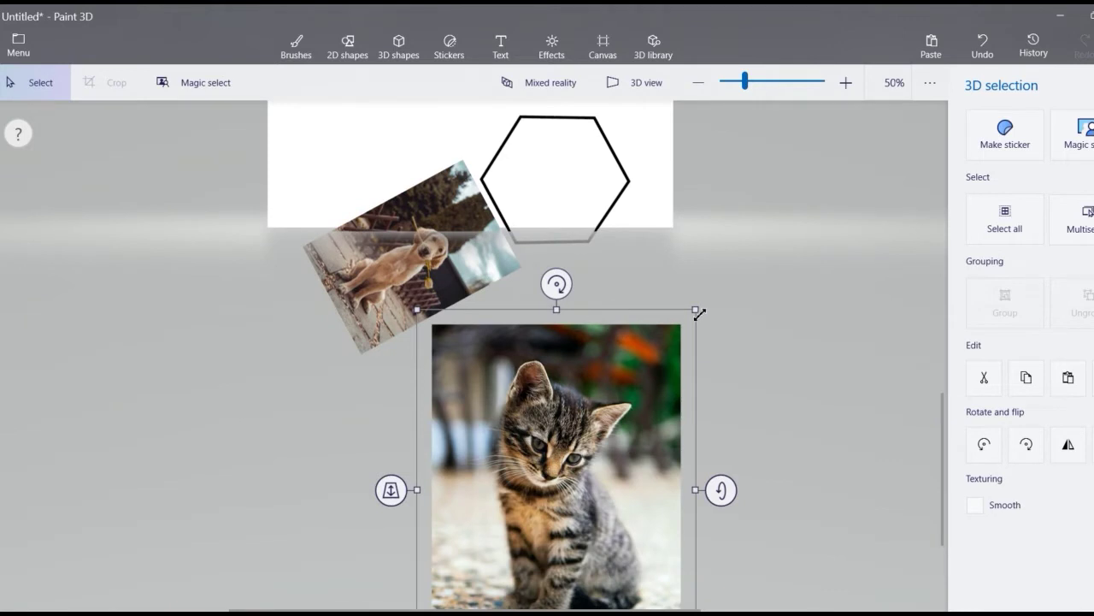
left_click_drag(697, 310, 589, 448)
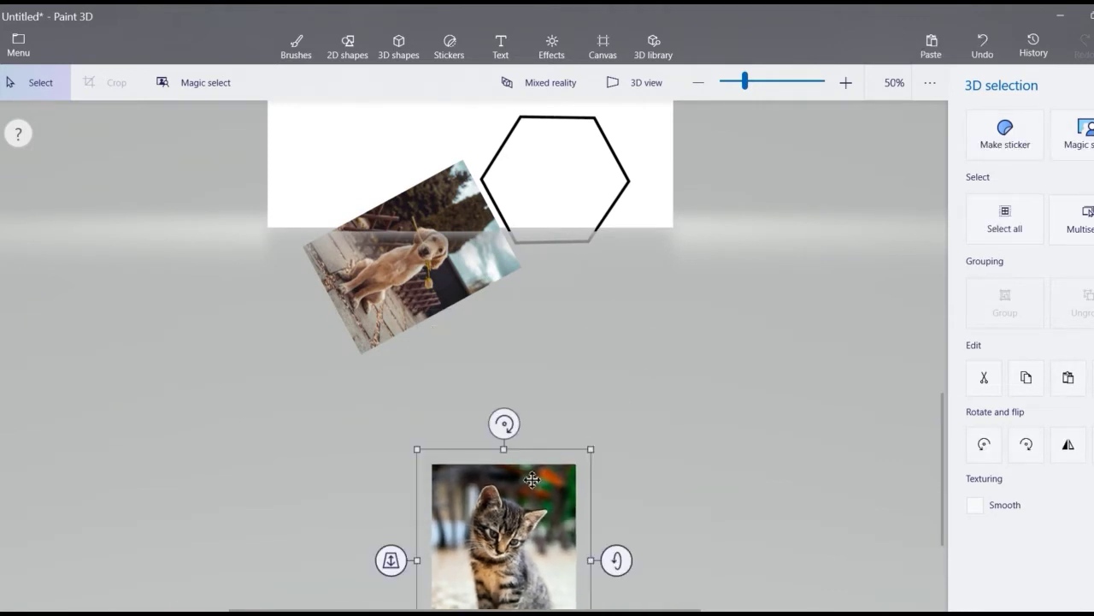
mouse_move(532, 480)
left_mouse_down()
mouse_move(606, 270)
mouse_move(584, 268)
left_mouse_up()
key("s")
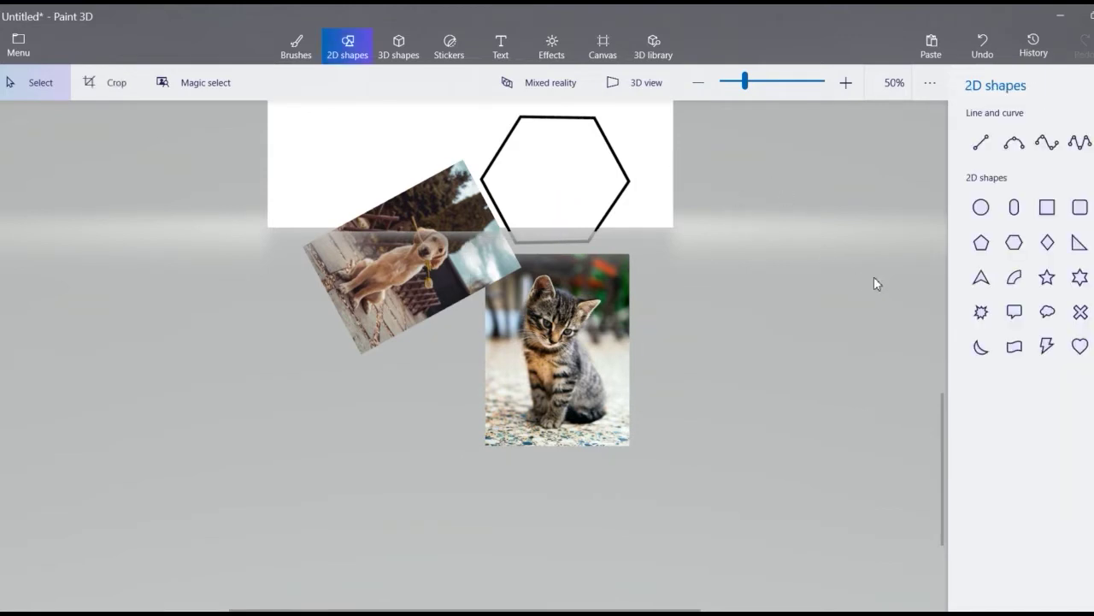
Select all cards and the hexagon and rotate them about 55° clockwise.
scroll(945, 413, "up", 2)
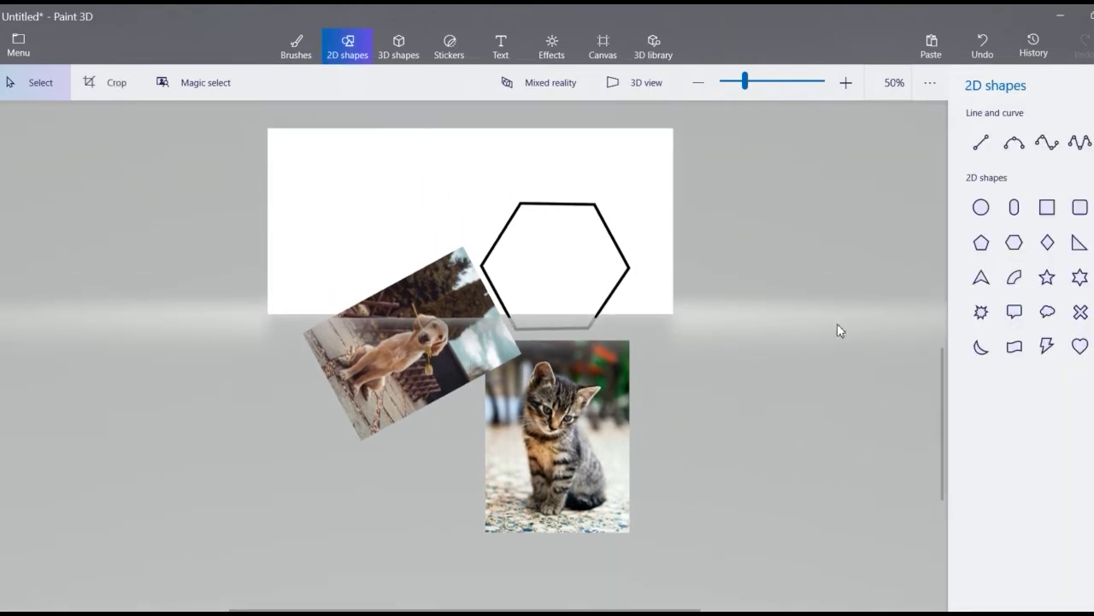
left_click_drag(173, 150, 744, 597)
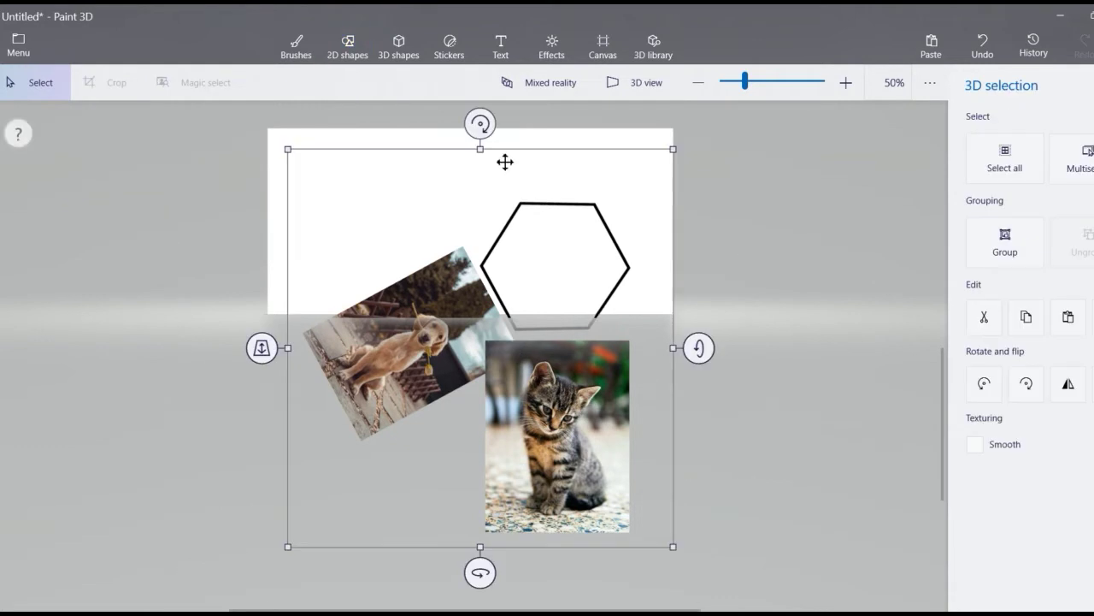
left_click_drag(501, 130, 634, 254)
Insert the 3D-Turtle photo and move it down and to the right.
left_click(105, 183)
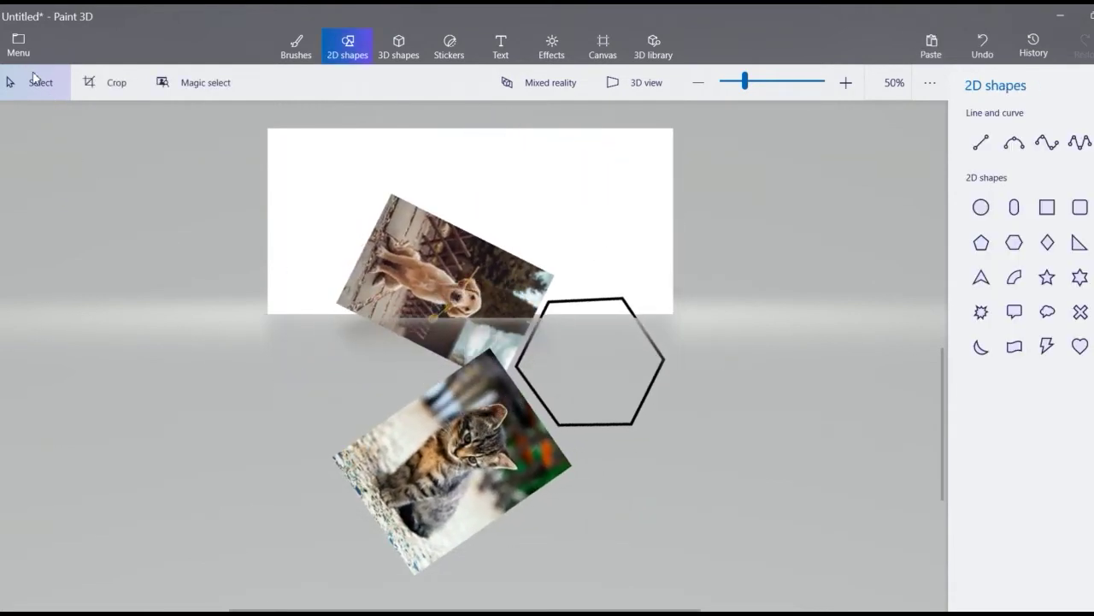
left_click(18, 44)
left_click(63, 175)
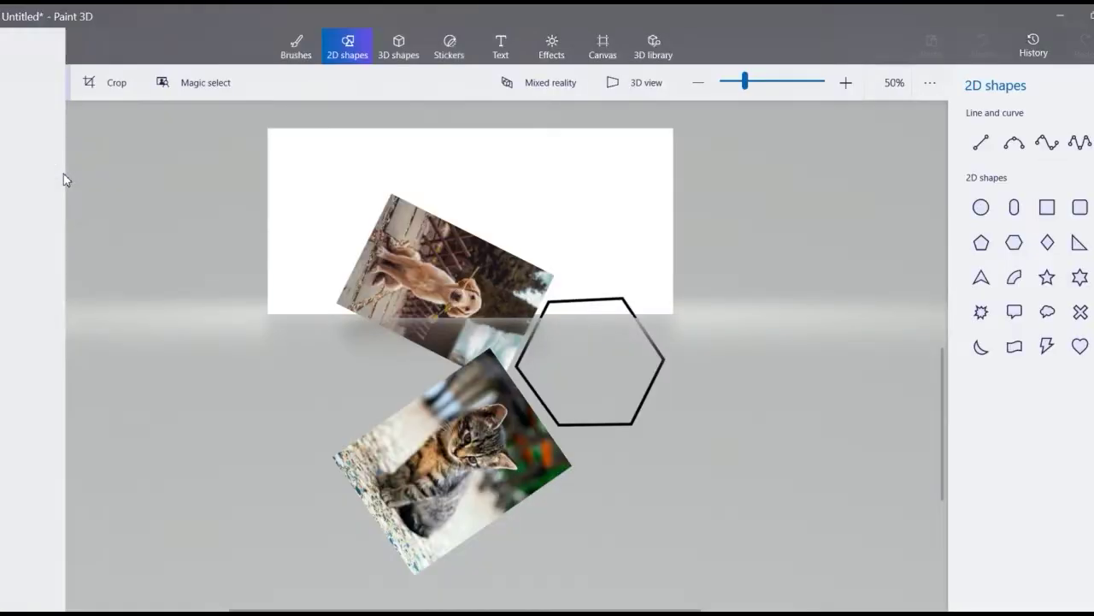
left_click(332, 173)
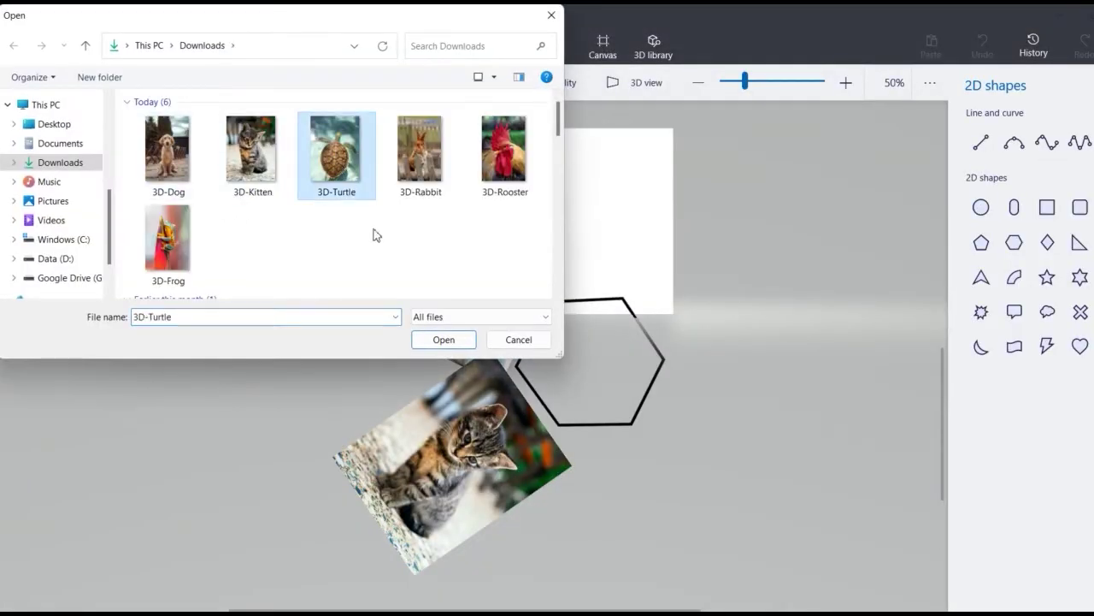
left_click(441, 340)
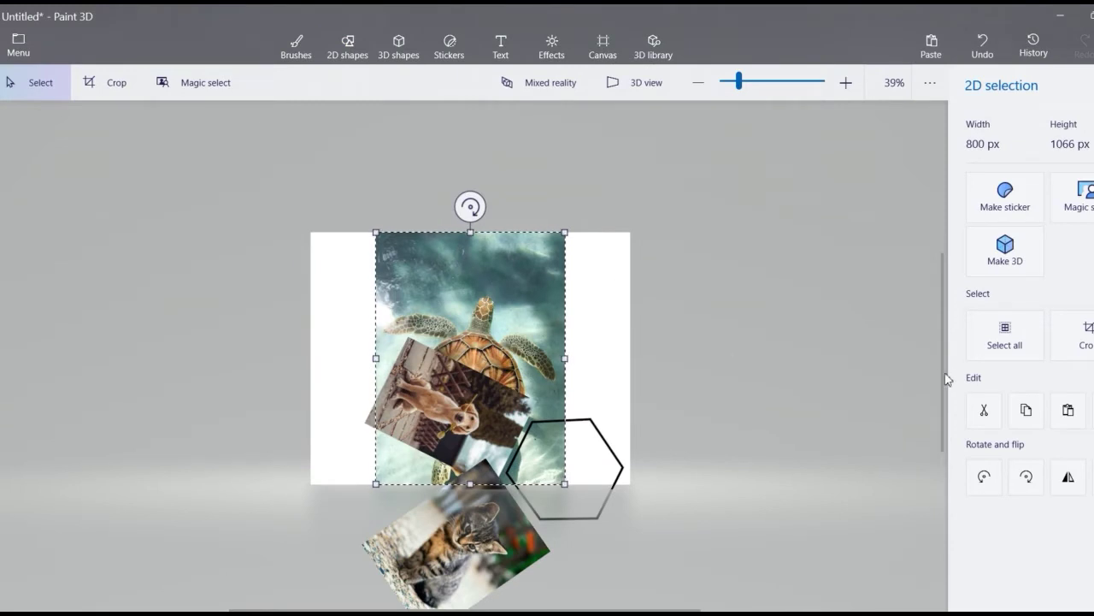
left_click_drag(945, 426, 944, 477)
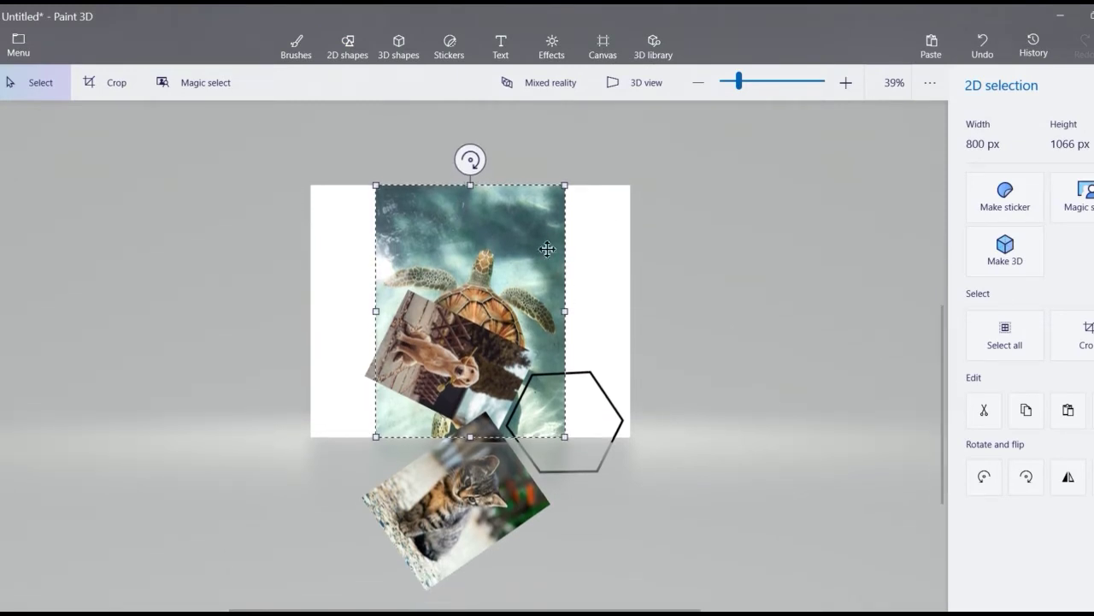
left_click_drag(547, 248, 618, 522)
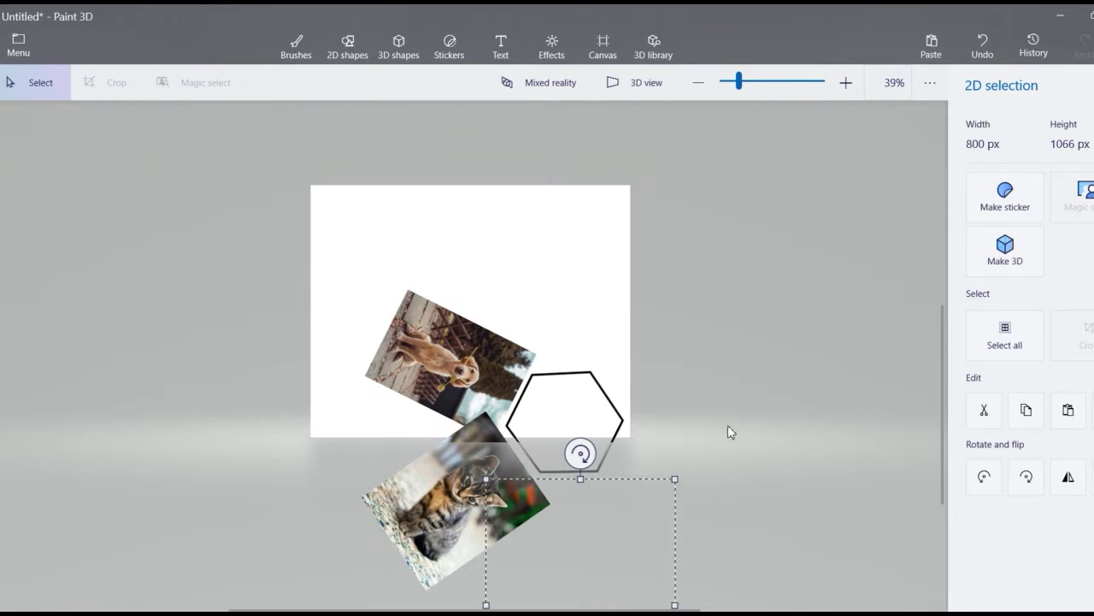
Make the turtle photo 3D, shrink it, and place it beside the kitten card.
left_click(999, 282)
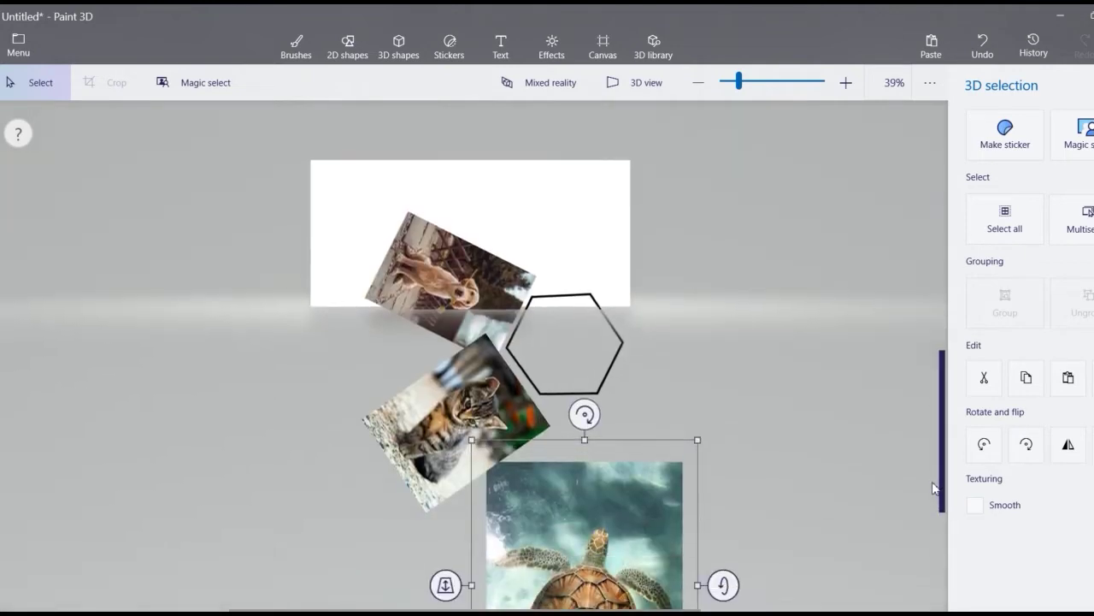
left_click_drag(944, 333, 930, 515)
left_click_drag(697, 381, 619, 484)
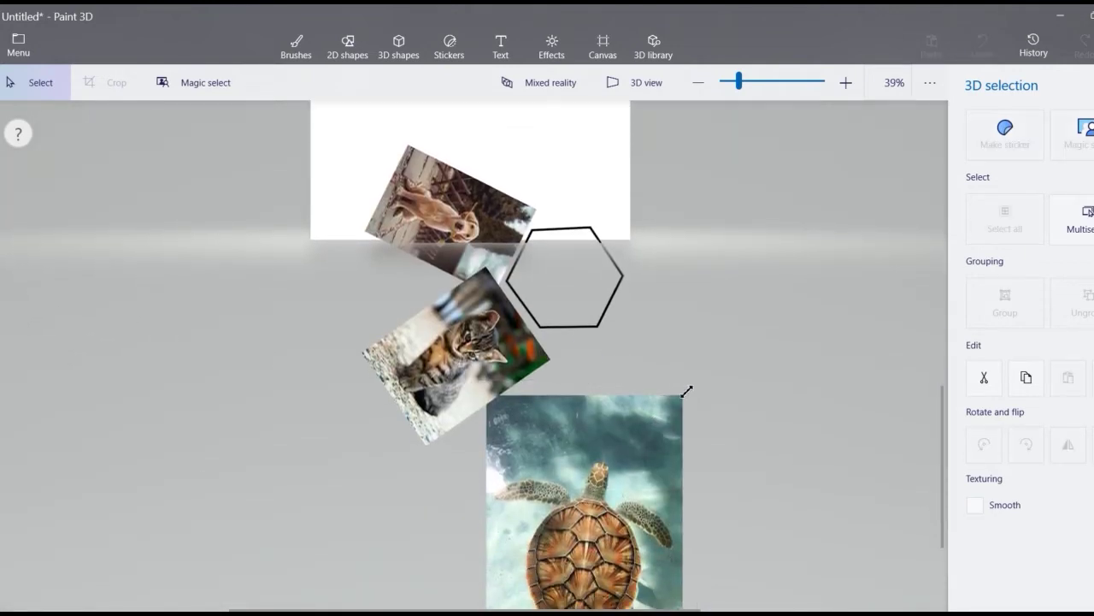
left_click_drag(559, 530, 587, 371)
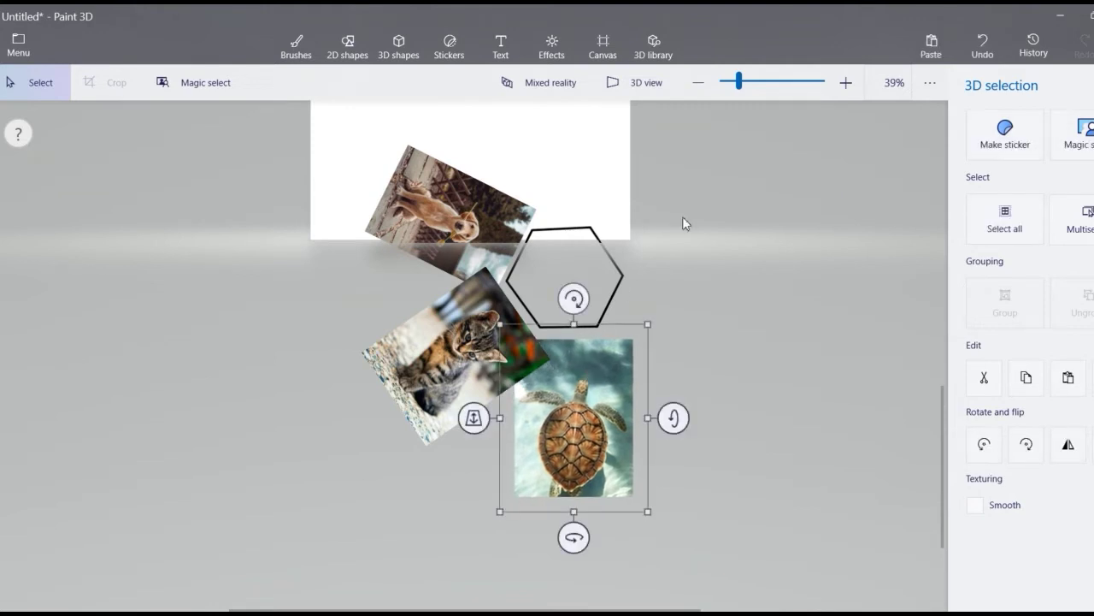
Select all four objects and rotate the arrangement about 63°.
left_click_drag(296, 121, 745, 603)
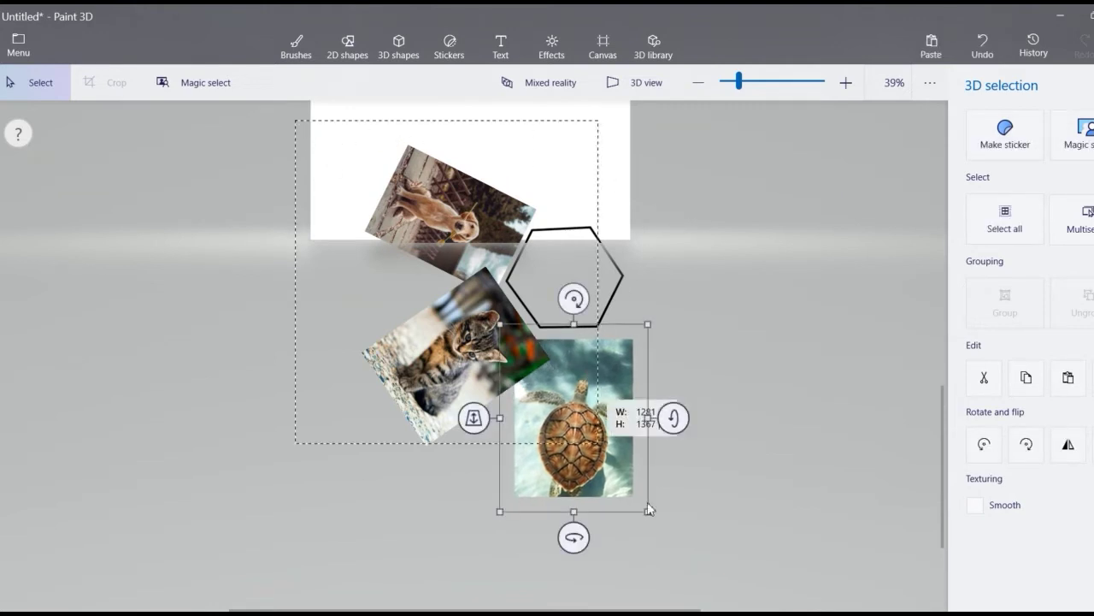
scroll(723, 370, "up", 3)
scroll(726, 367, "down", 1)
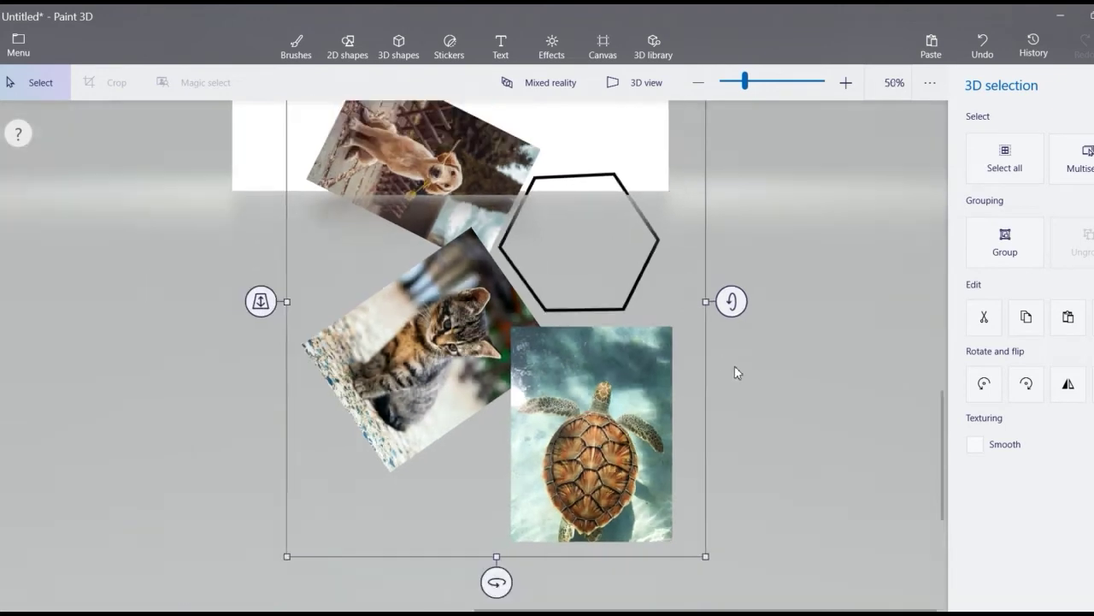
scroll(731, 367, "down", 2)
scroll(641, 368, "down", 1)
scroll(625, 368, "up", 1)
scroll(624, 367, "up", 1)
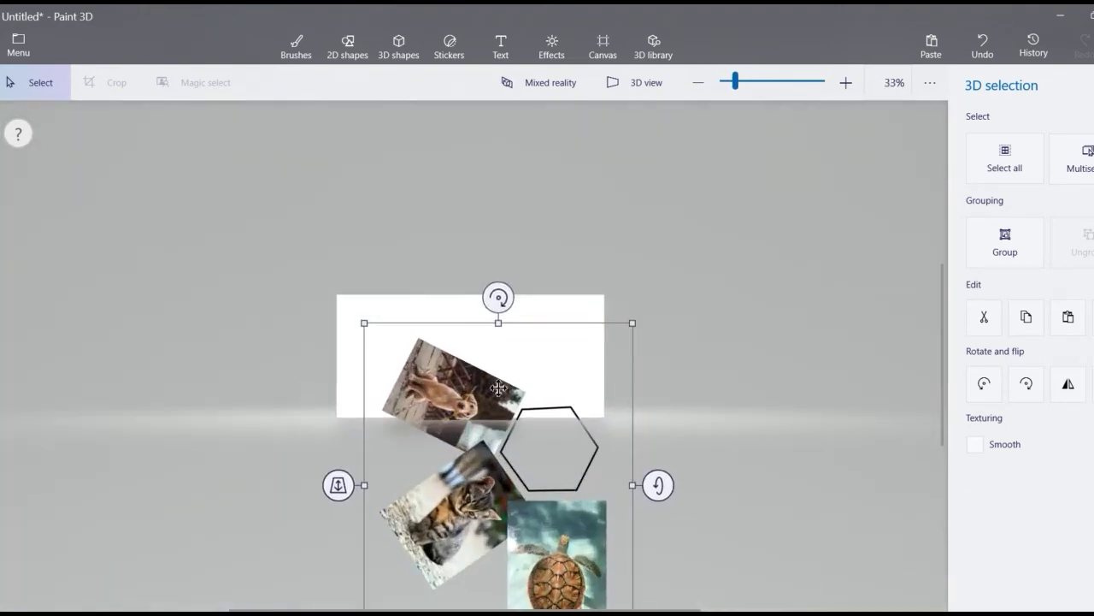
left_click(625, 368)
scroll(425, 292, "up", 1)
left_click(425, 293)
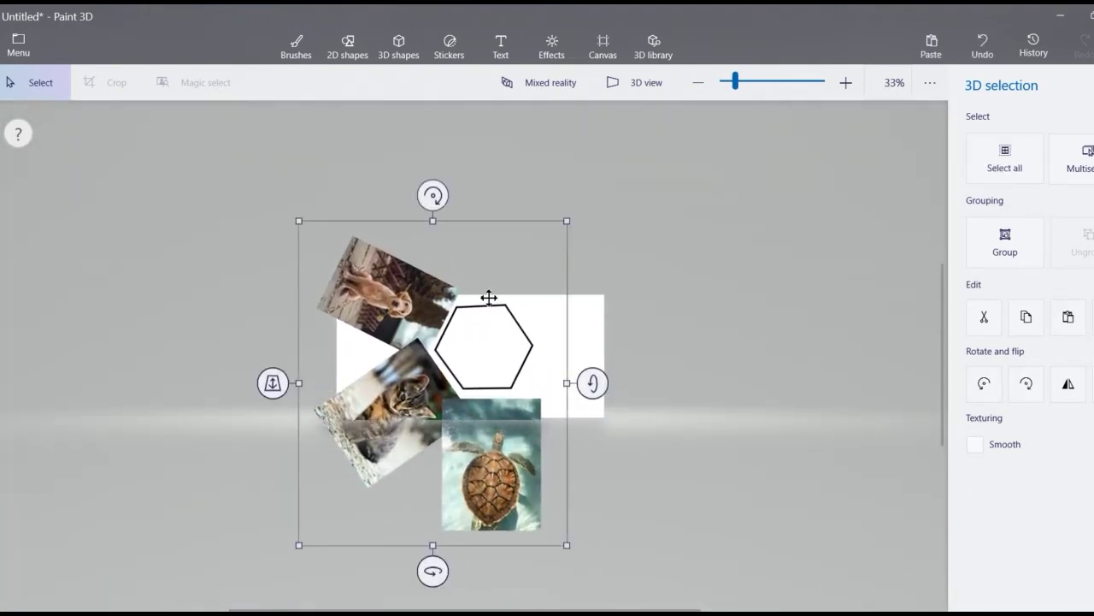
left_click_drag(433, 195, 557, 312)
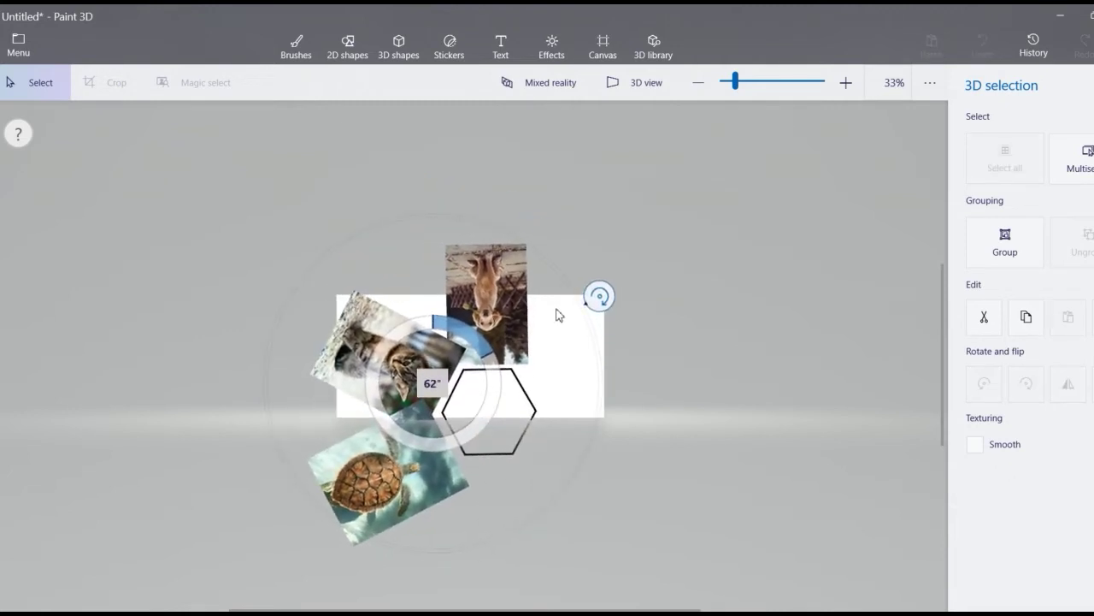
left_click_drag(557, 312, 556, 313)
left_click(599, 284)
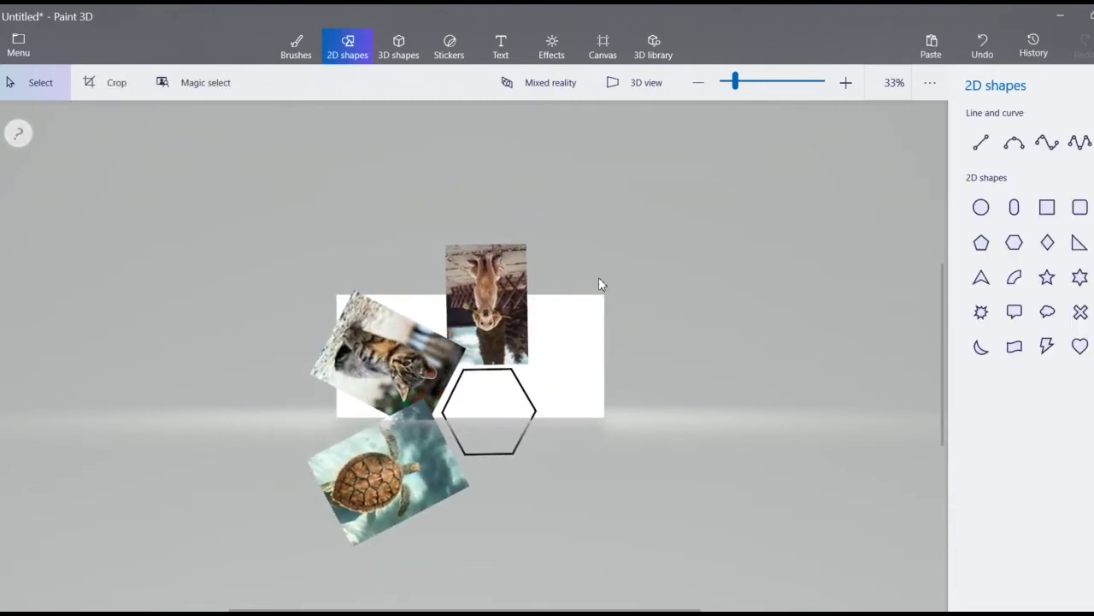
Insert the 3D-Rabbit photo onto the canvas, redoing the insert after an undo.
left_click(17, 47)
left_click(72, 168)
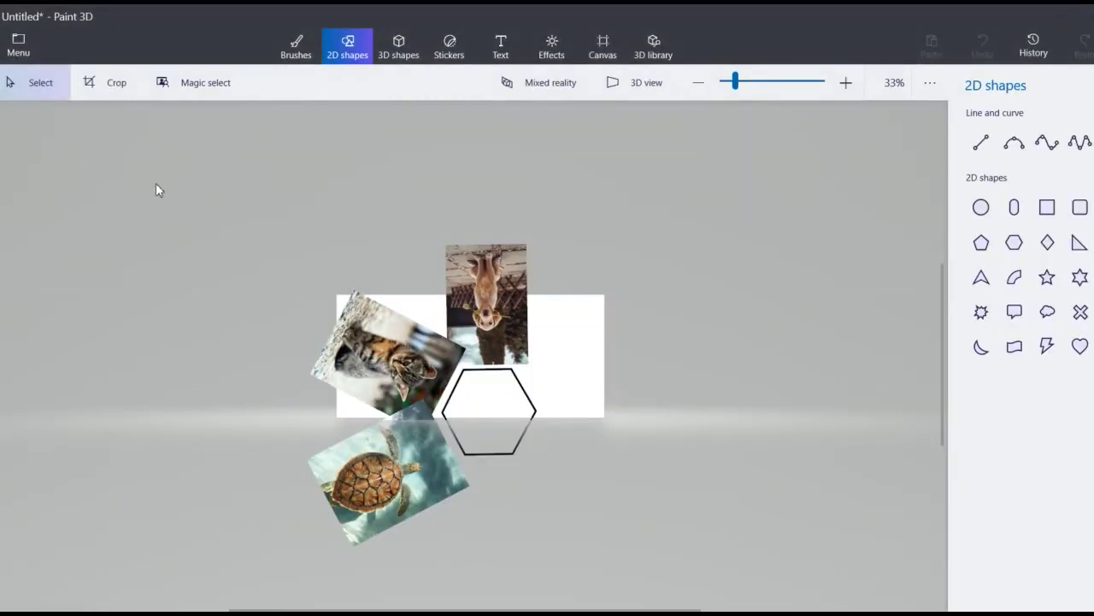
left_click(408, 150)
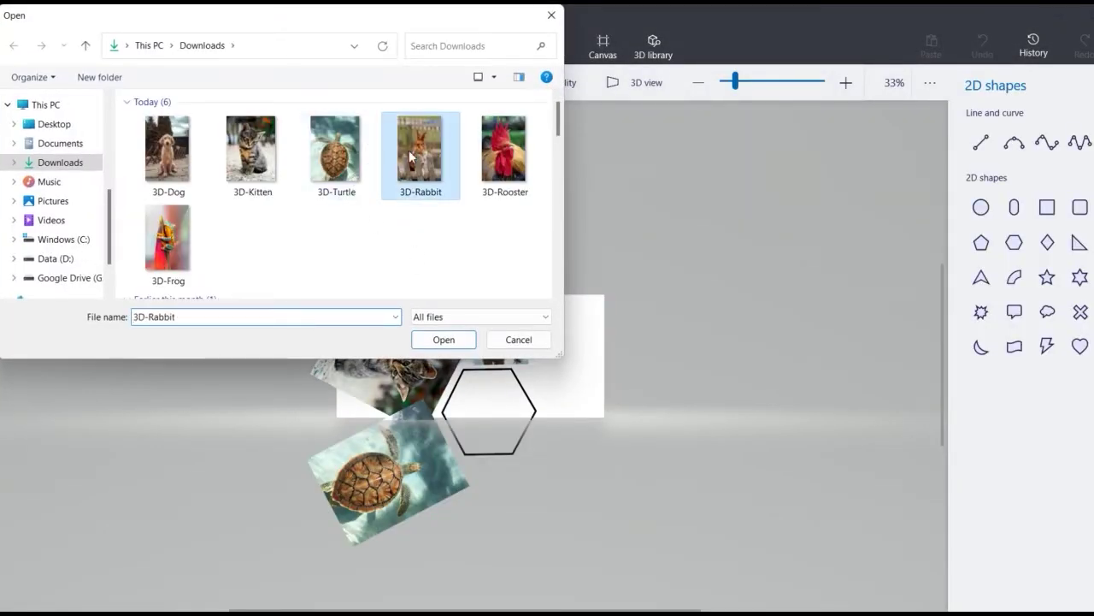
left_click(441, 341)
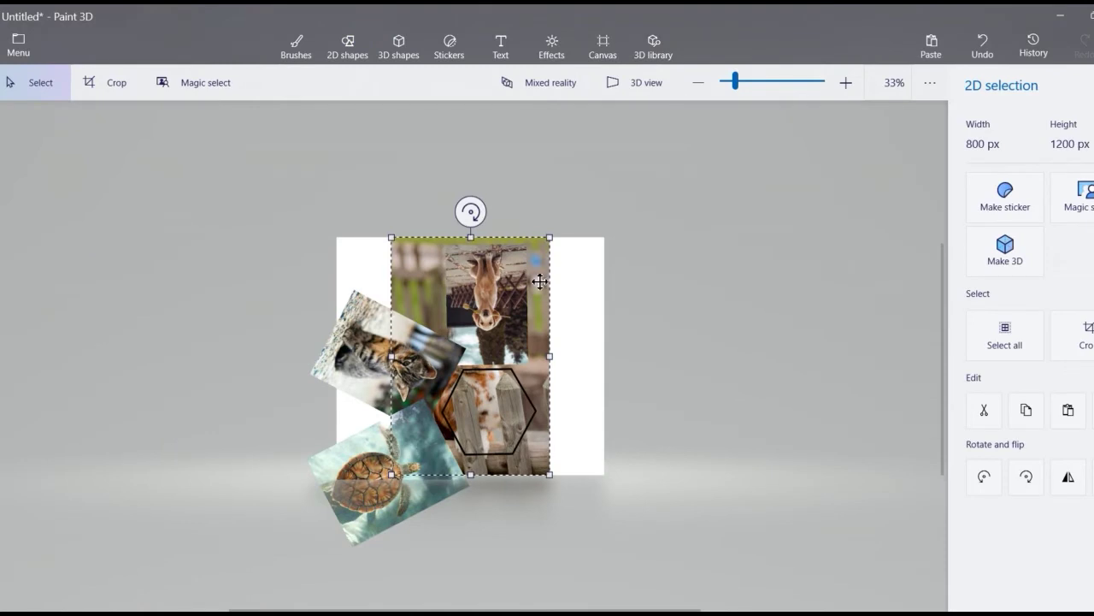
key("ctrl+2")
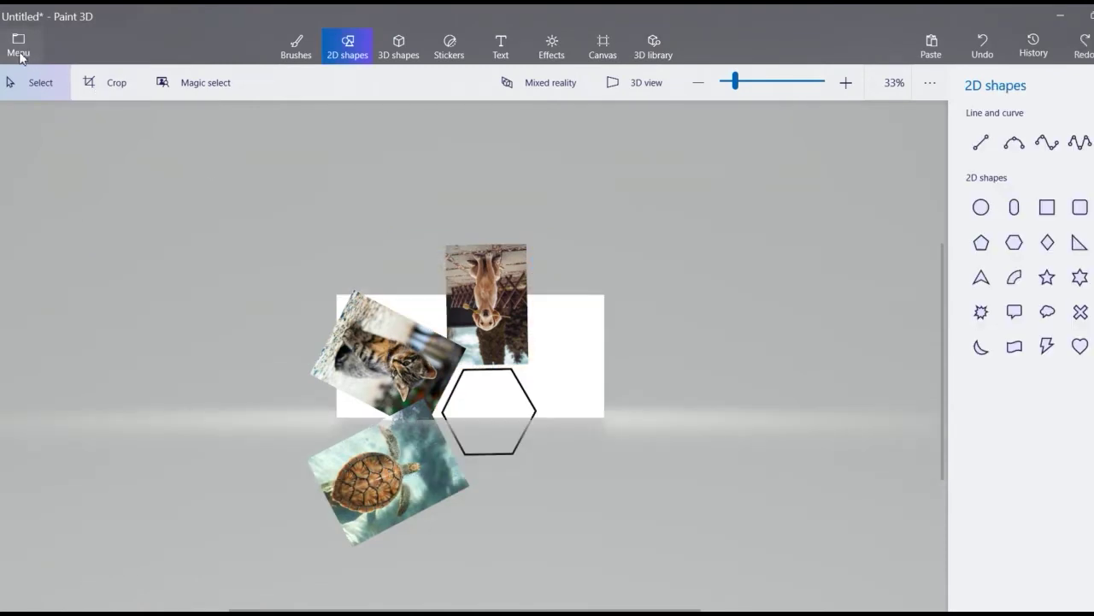
left_click(18, 45)
left_click(92, 168)
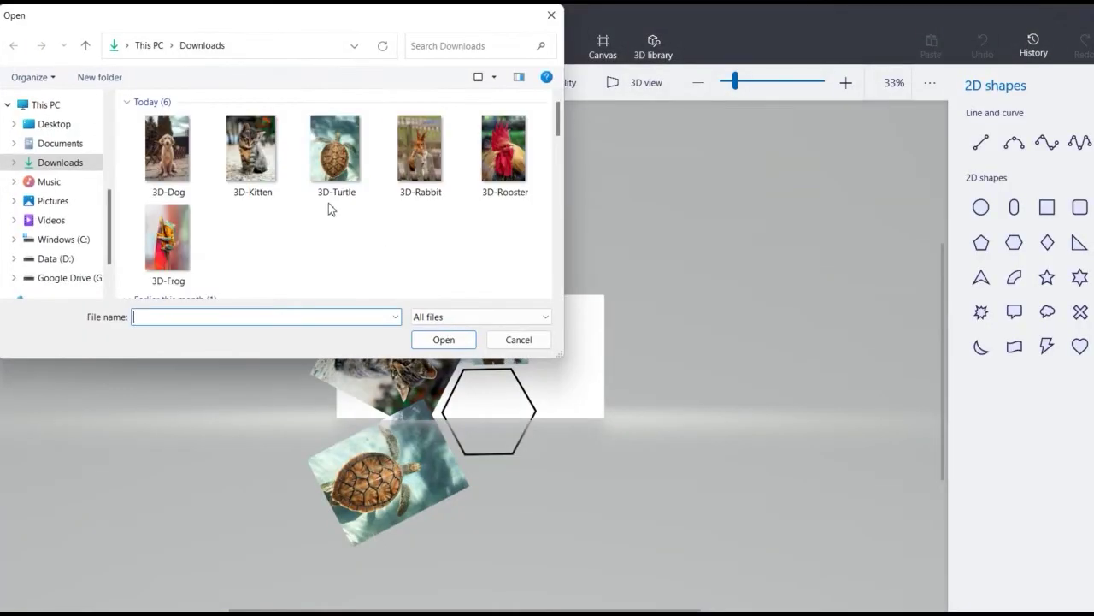
left_click(420, 152)
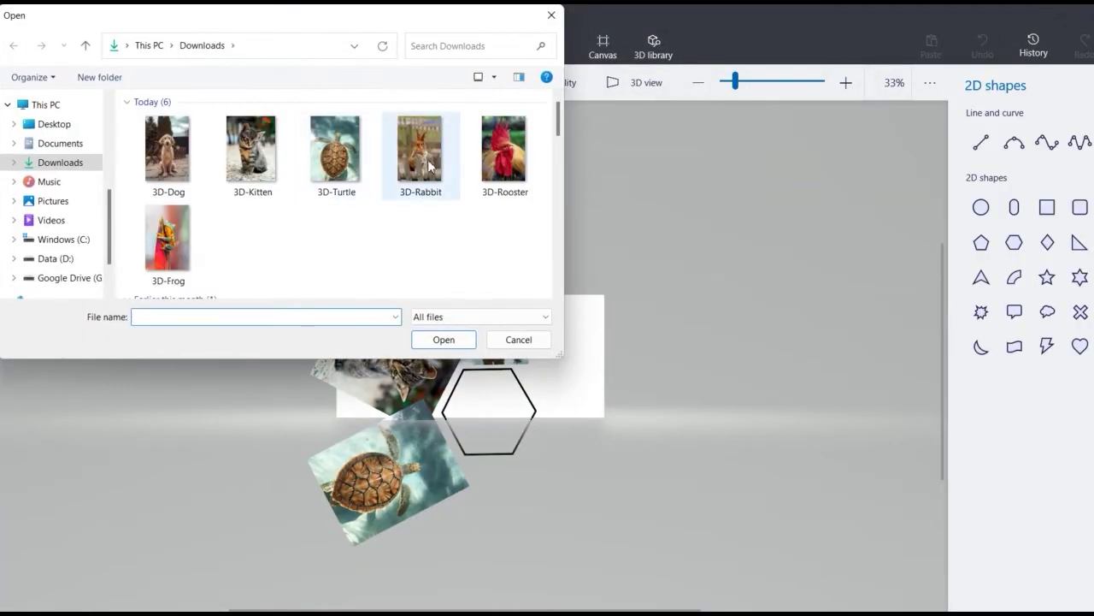
left_click(444, 342)
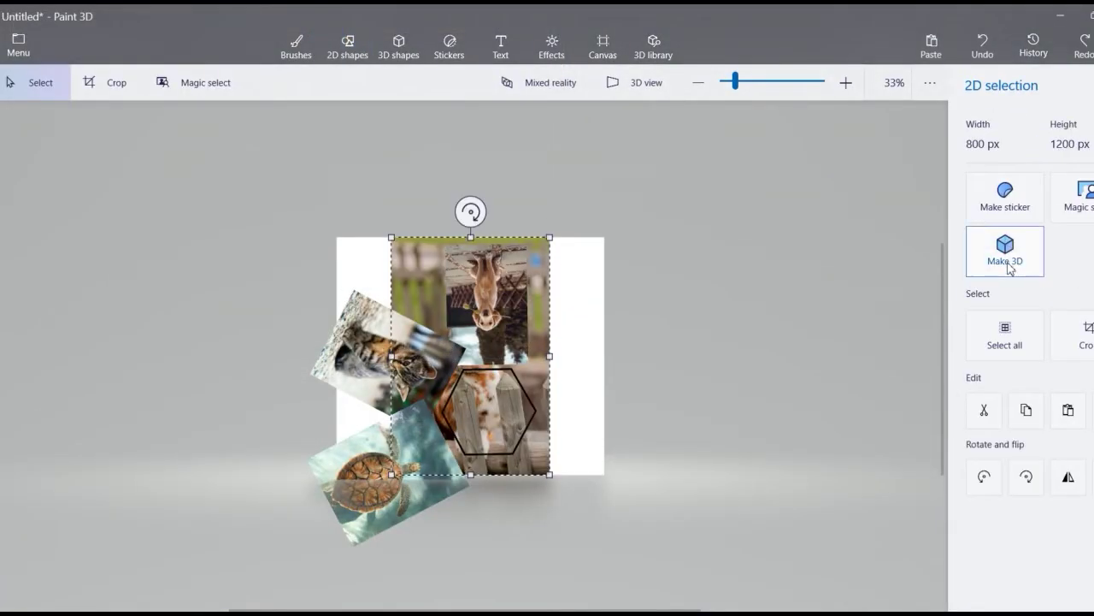
Make the rabbit photo 3D, shrink it below the hexagon, and rotate all five objects about 62°.
left_click(1006, 252)
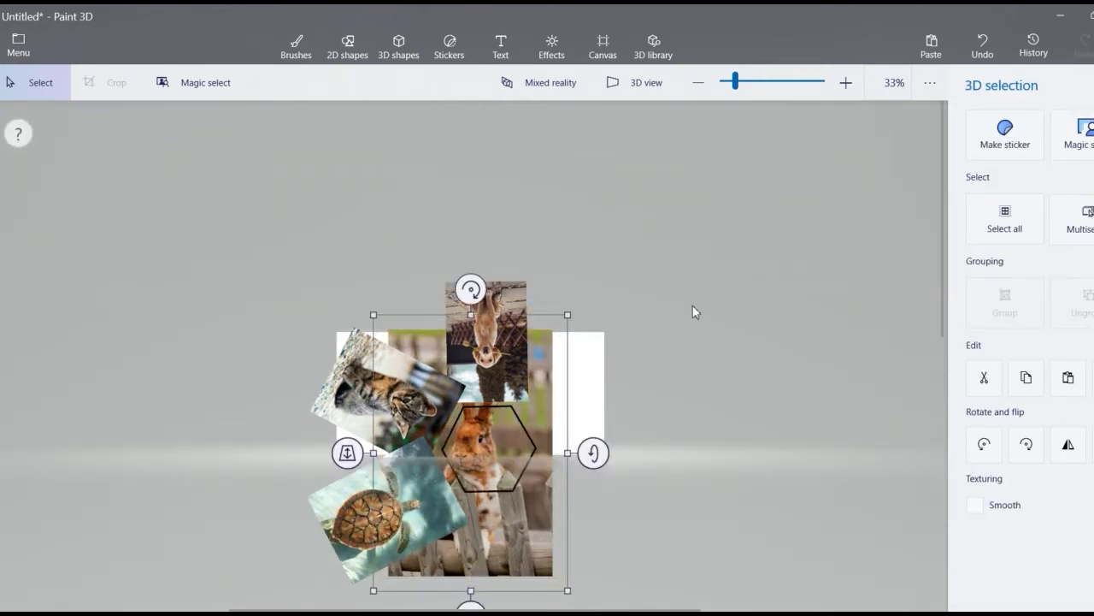
mouse_move(941, 385)
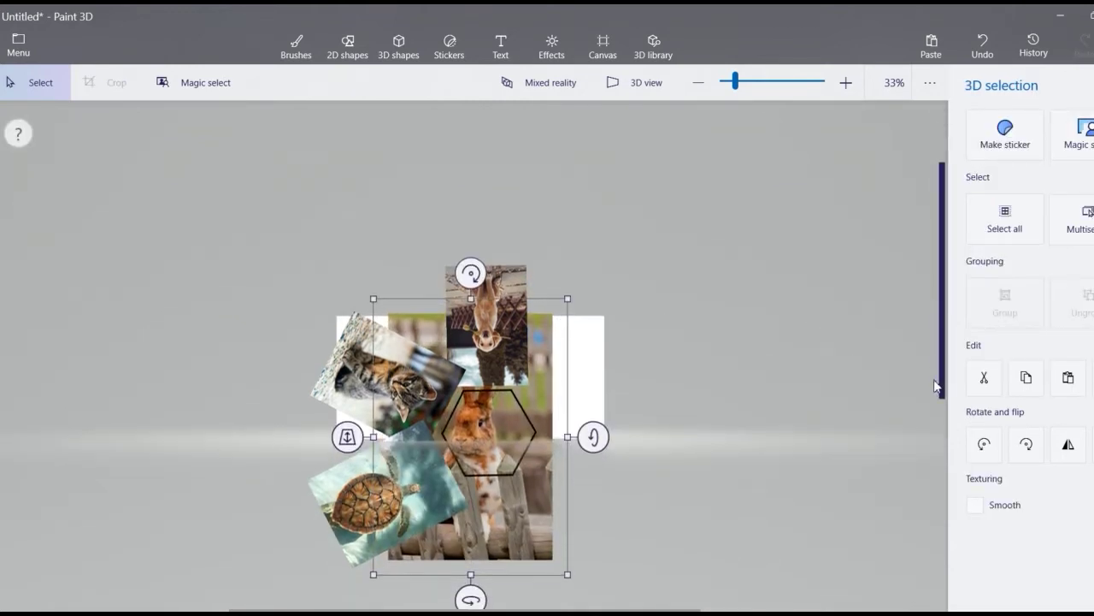
left_click_drag(940, 320, 932, 466)
left_click(561, 321)
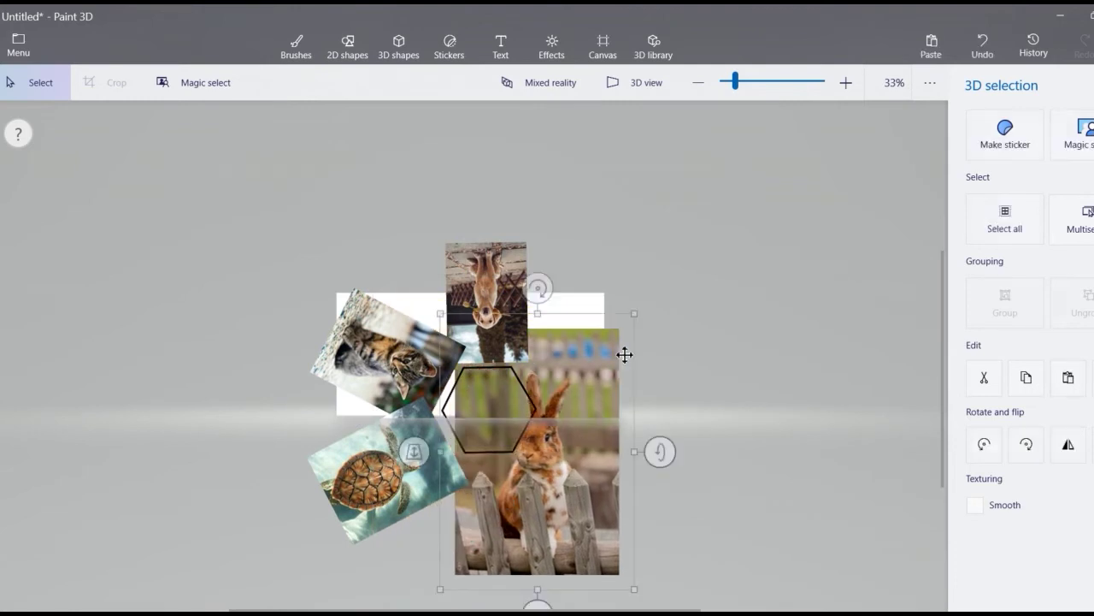
left_click_drag(633, 310, 561, 439)
left_click_drag(507, 490, 503, 499)
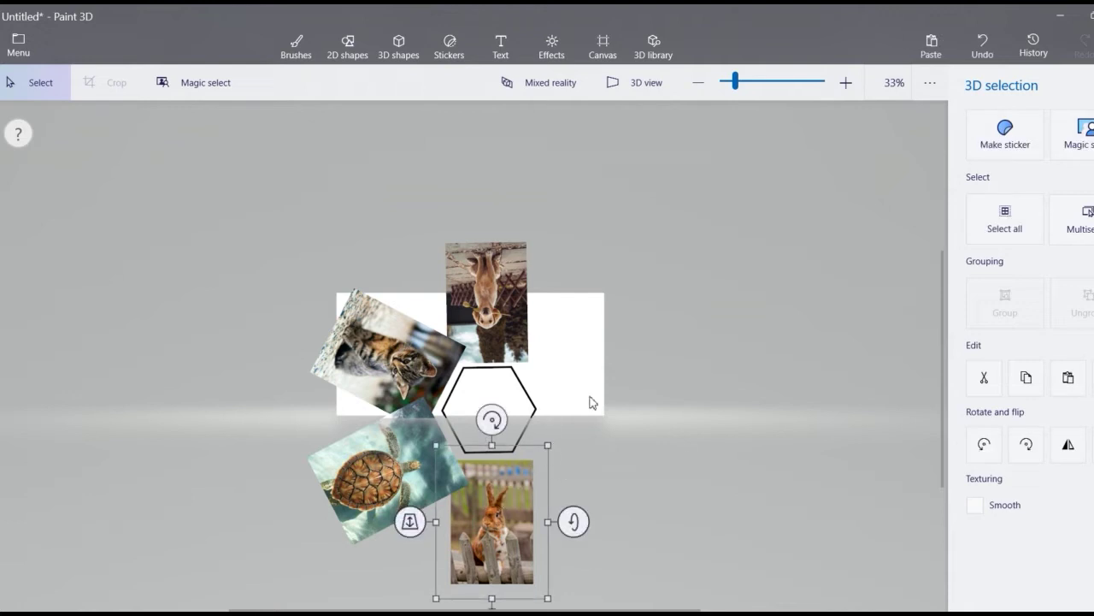
left_click_drag(172, 159, 714, 599)
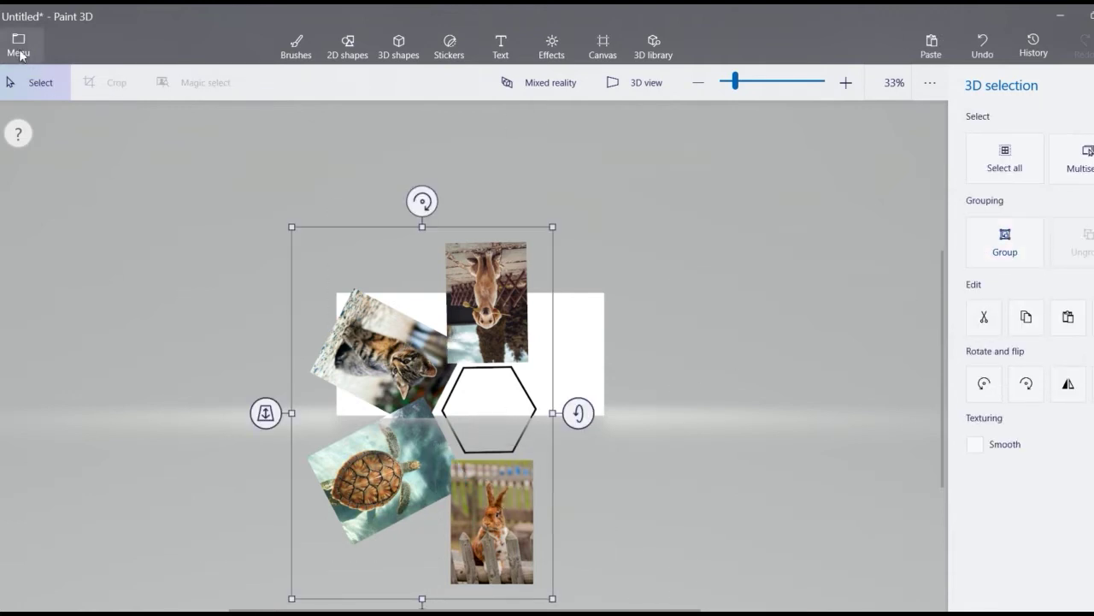
mouse_move(422, 201)
left_mouse_down()
mouse_move(506, 376)
mouse_move(455, 288)
left_mouse_up()
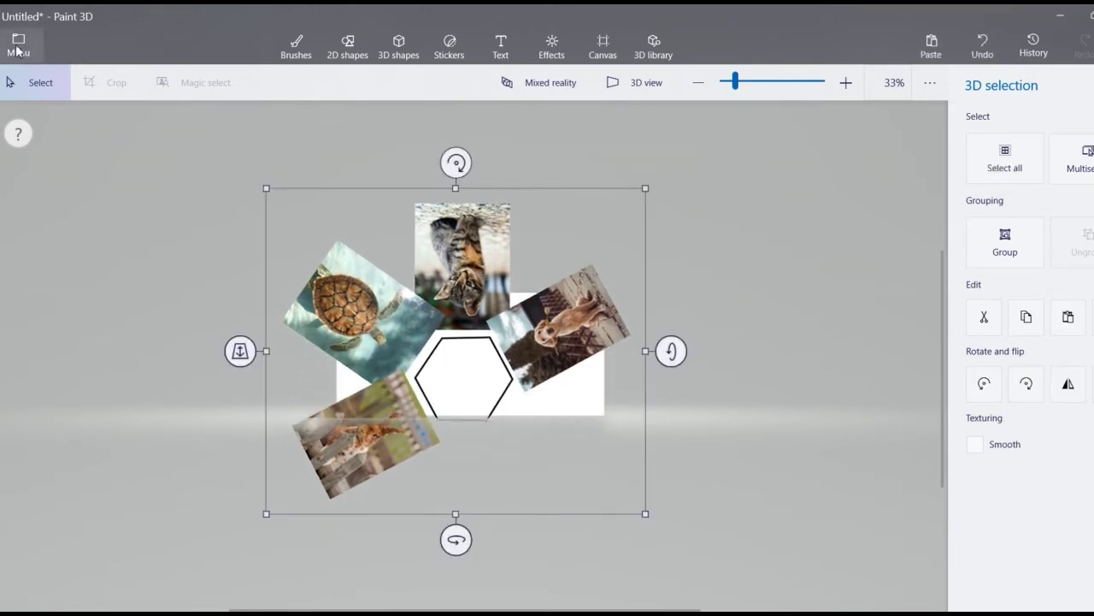
Insert the 3D-Rooster photo and make it a 3D card.
left_click(17, 51)
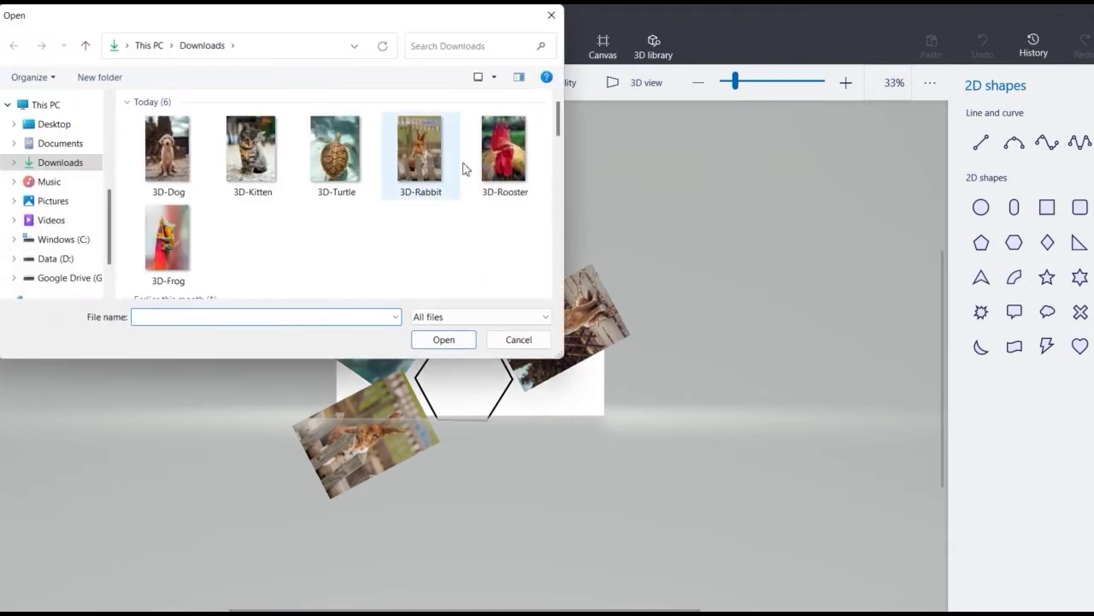
left_click(495, 158)
left_click(442, 339)
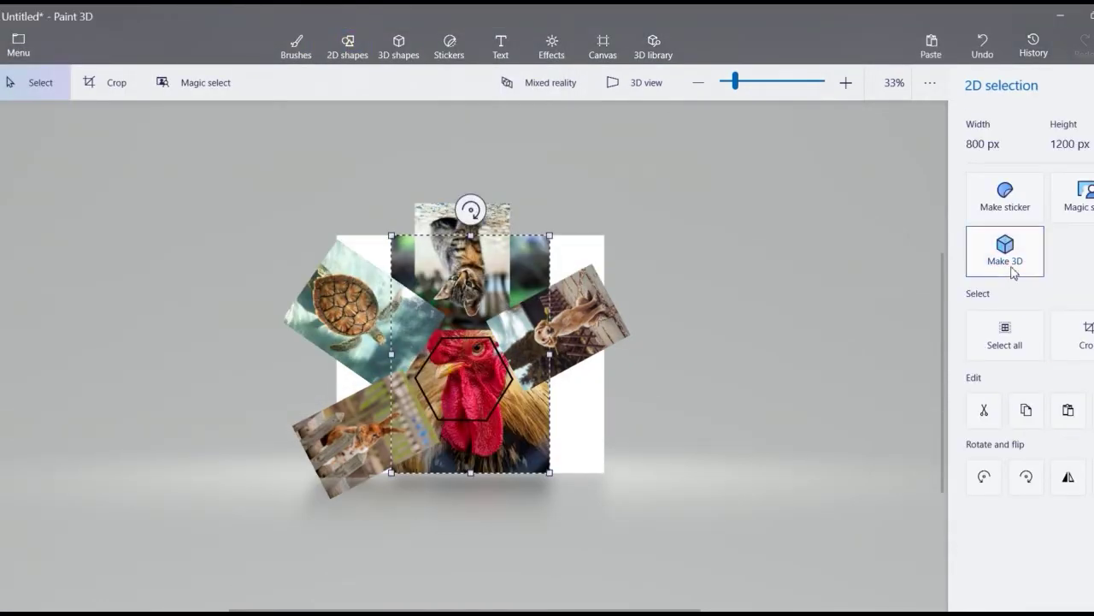
left_click(1014, 265)
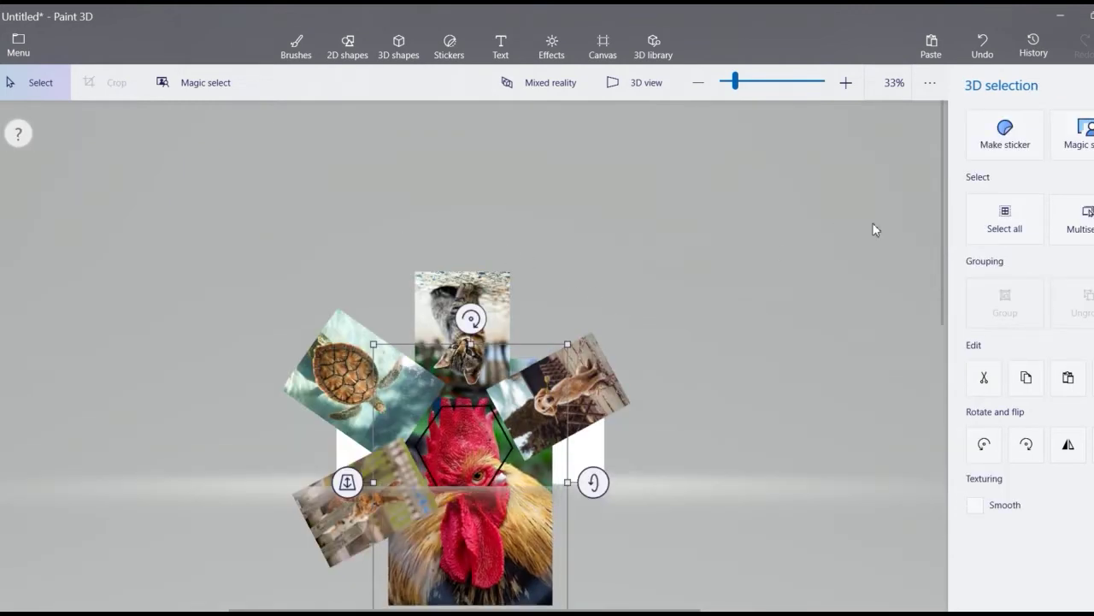
Shrink the rooster card below the hexagon and rotate the whole arrangement about 55° clockwise.
left_click_drag(945, 275, 910, 445)
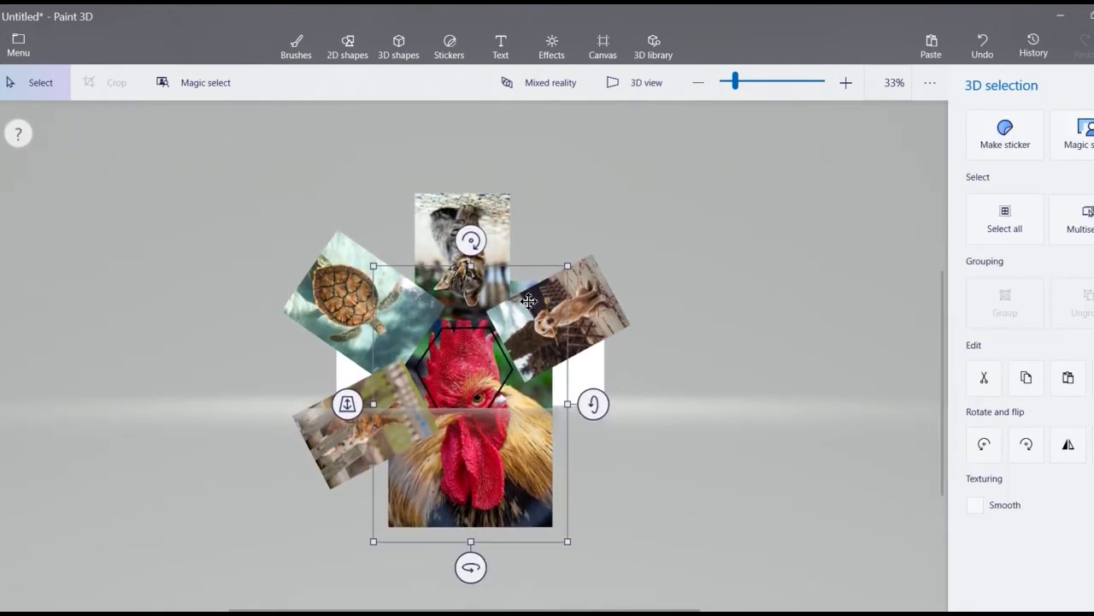
left_click_drag(566, 267, 488, 380)
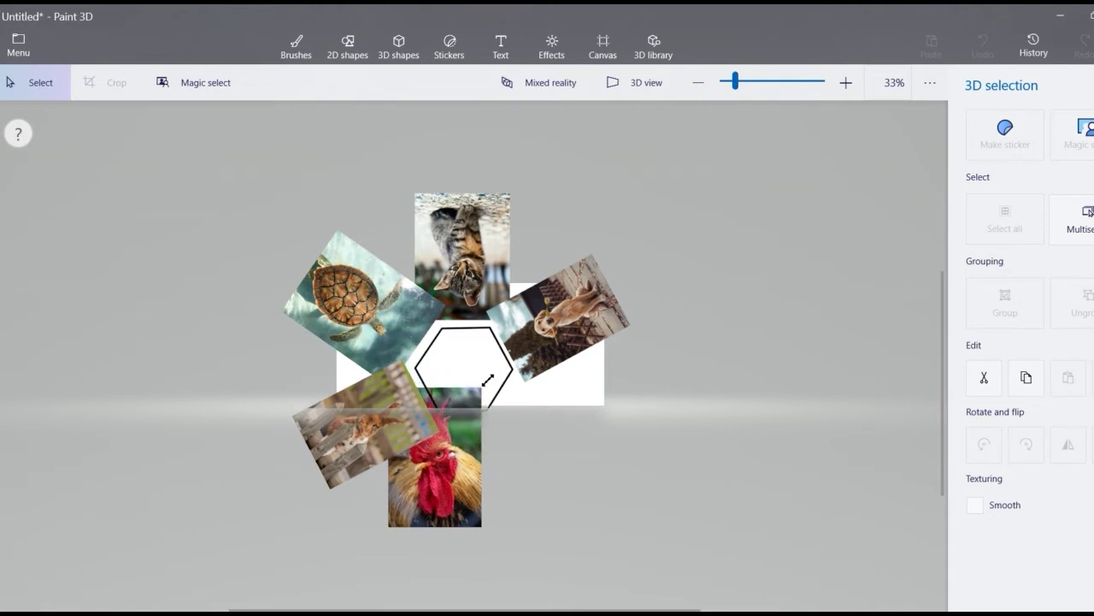
left_click_drag(469, 444, 498, 469)
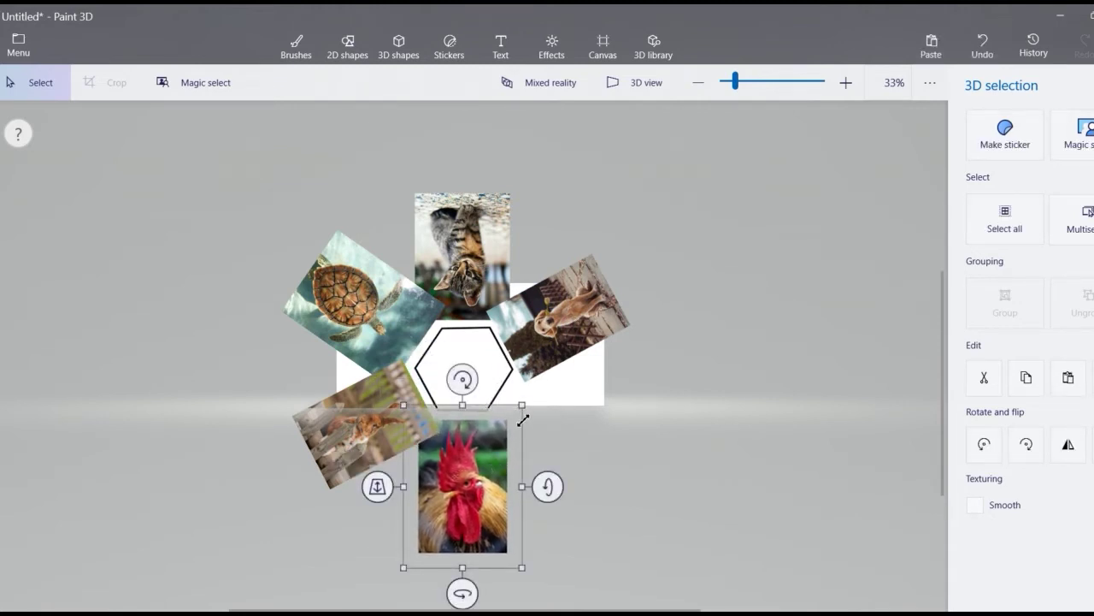
left_click_drag(167, 160, 694, 598)
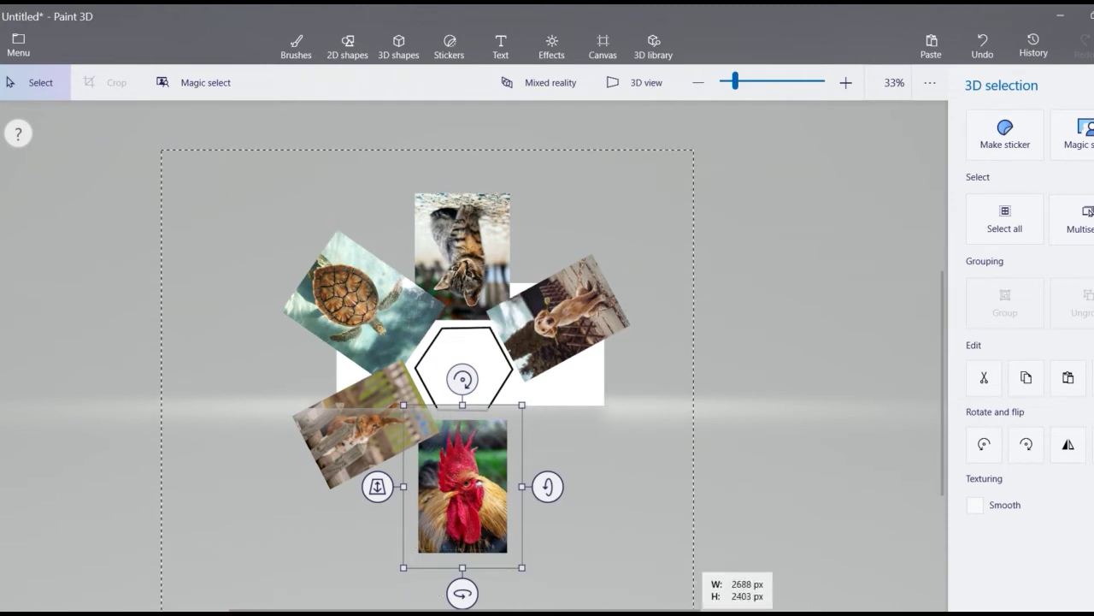
left_click_drag(456, 152, 571, 295)
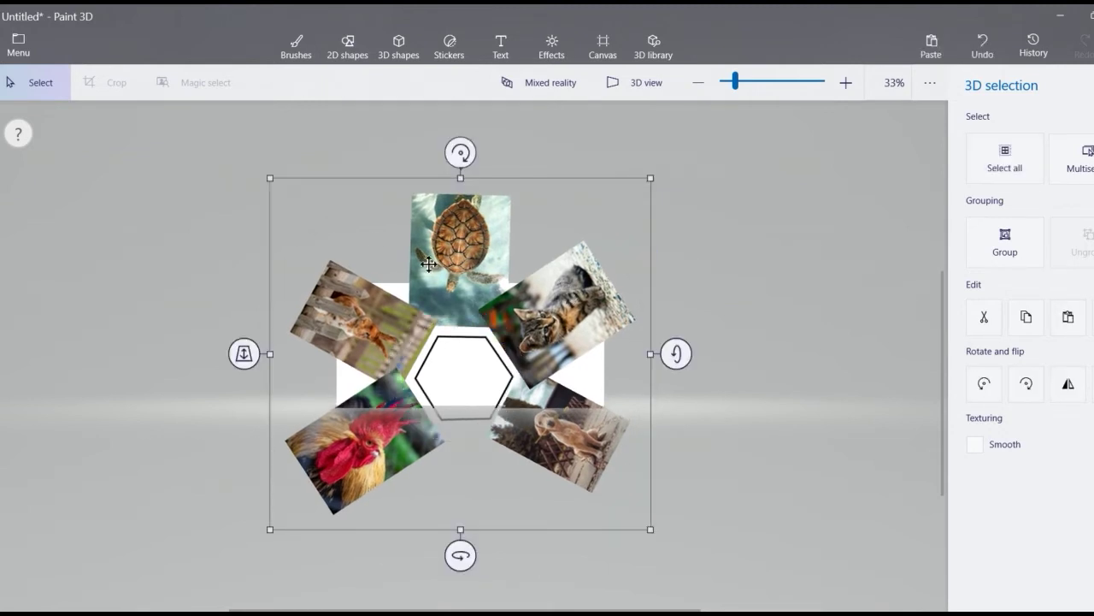
Insert the 3D-Frog photo from Downloads, make it 3D, and shrink it to card size.
left_click(17, 53)
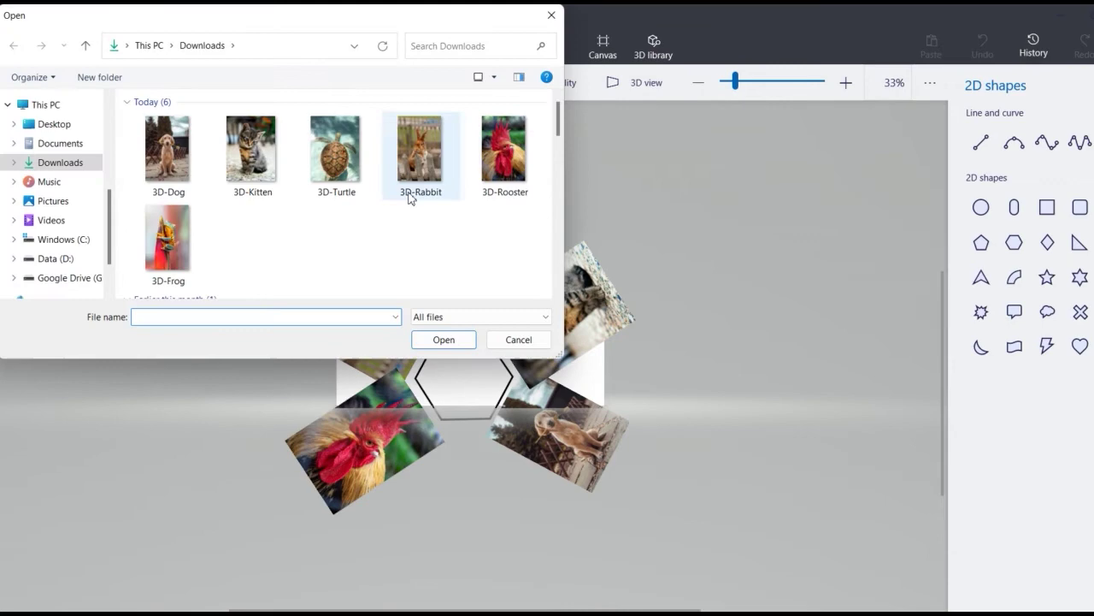
left_click(168, 239)
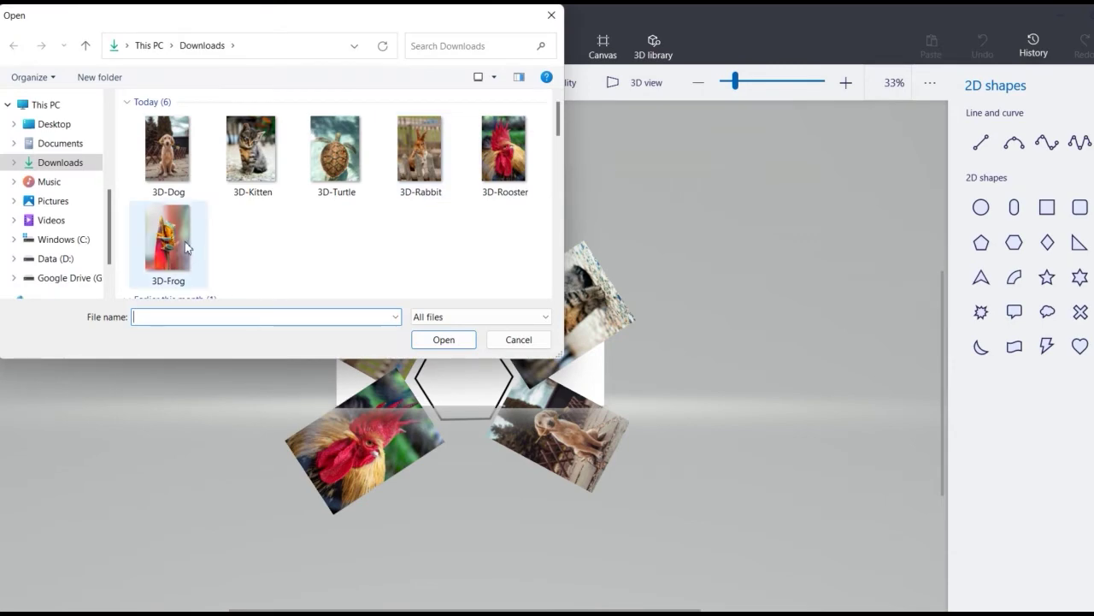
left_click(446, 340)
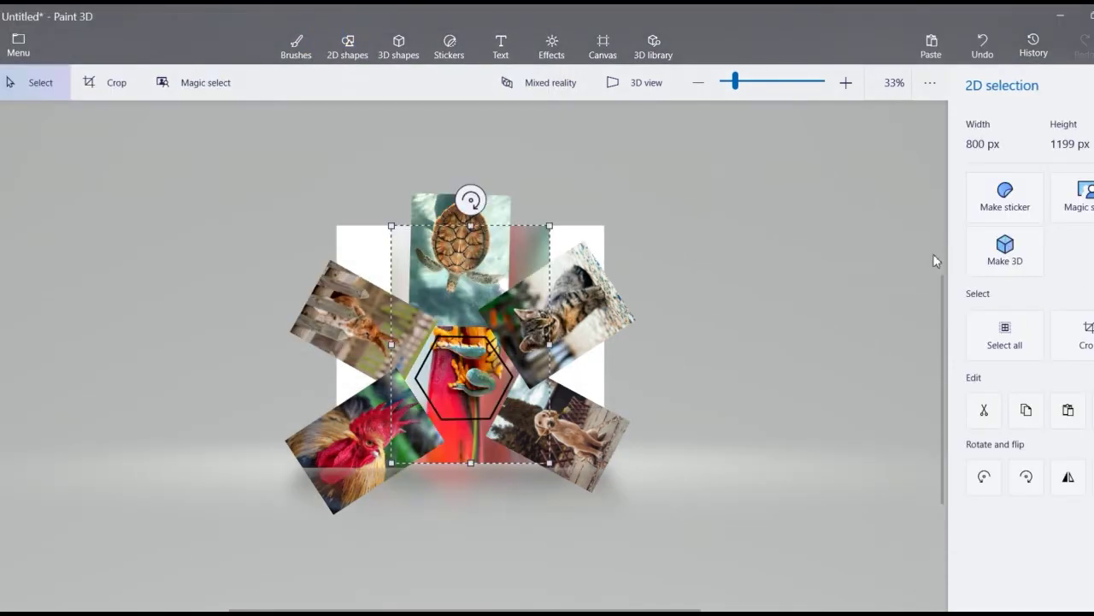
left_click(994, 245)
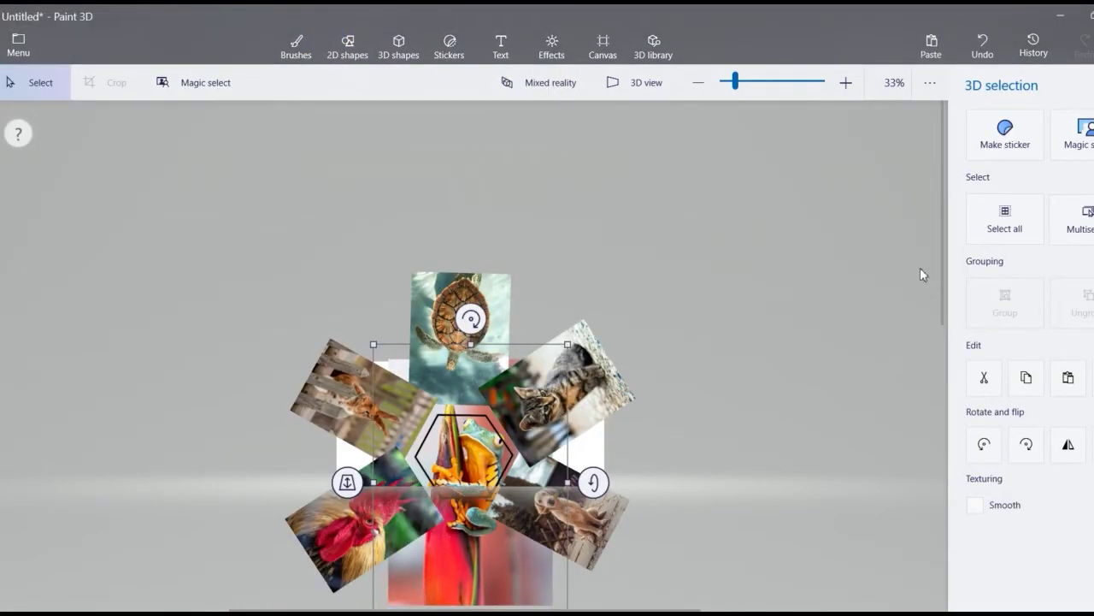
left_click_drag(941, 267, 909, 481)
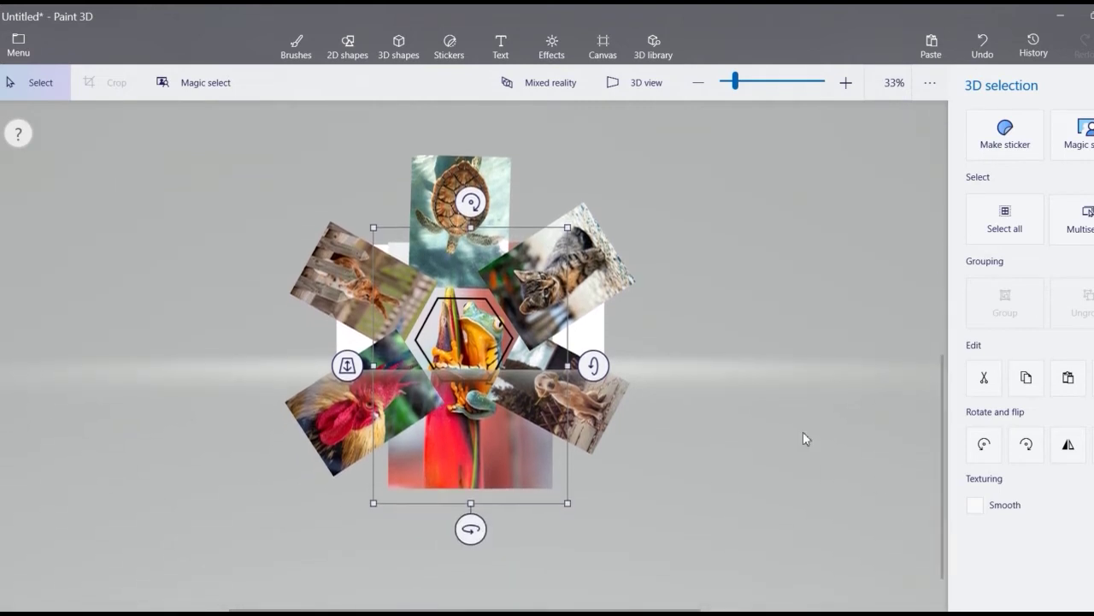
mouse_move(578, 226)
left_mouse_down()
mouse_move(492, 346)
mouse_move(485, 447)
left_mouse_up()
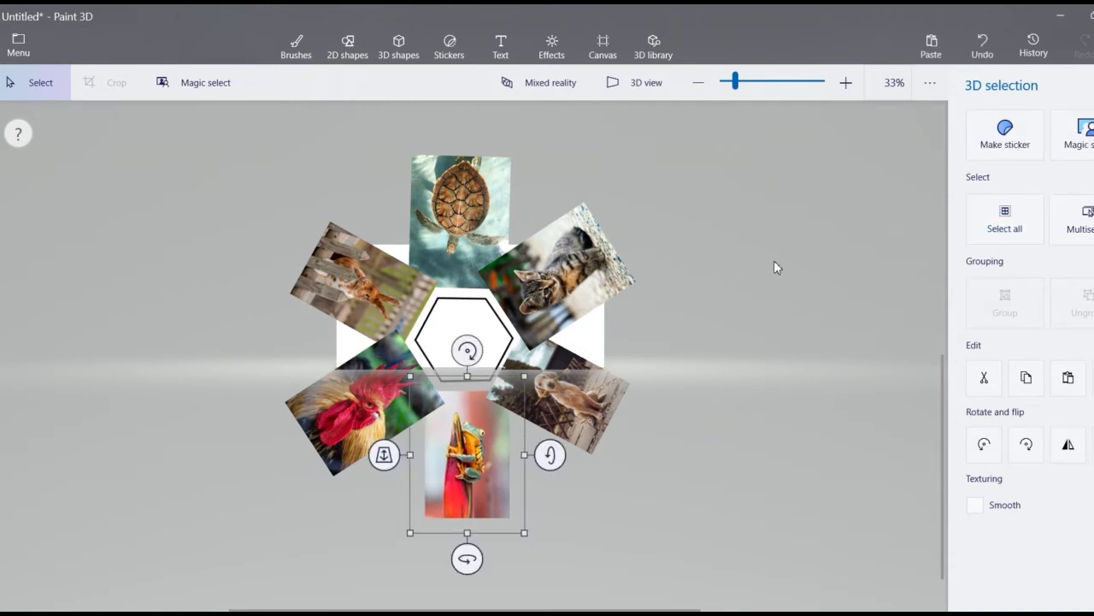
Clear the selection and select the frog card on its own.
left_click(347, 47)
left_click_drag(192, 131, 732, 582)
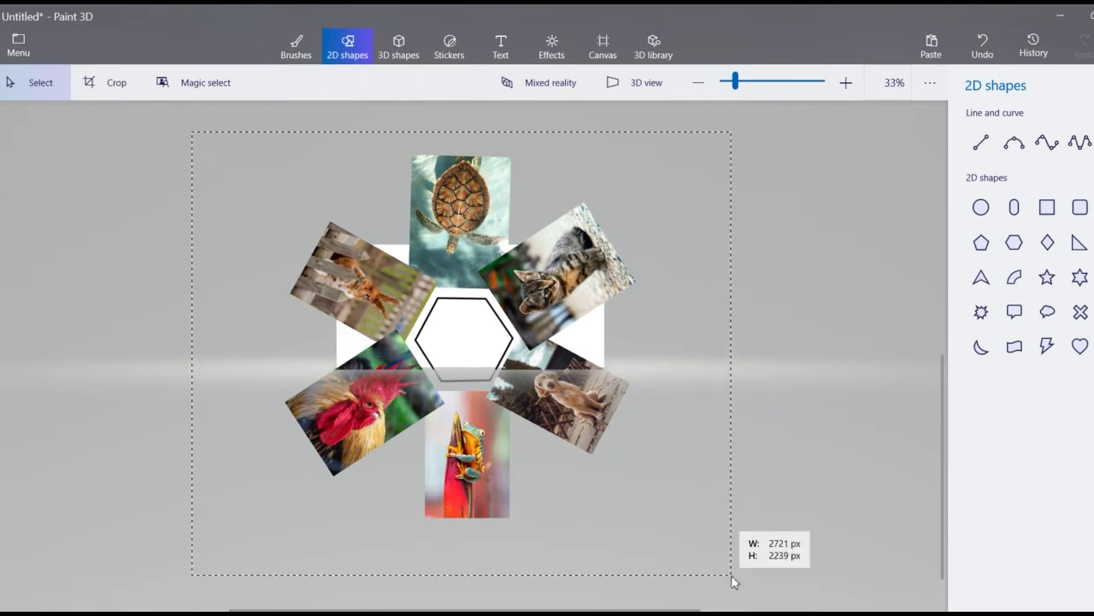
left_click(761, 434)
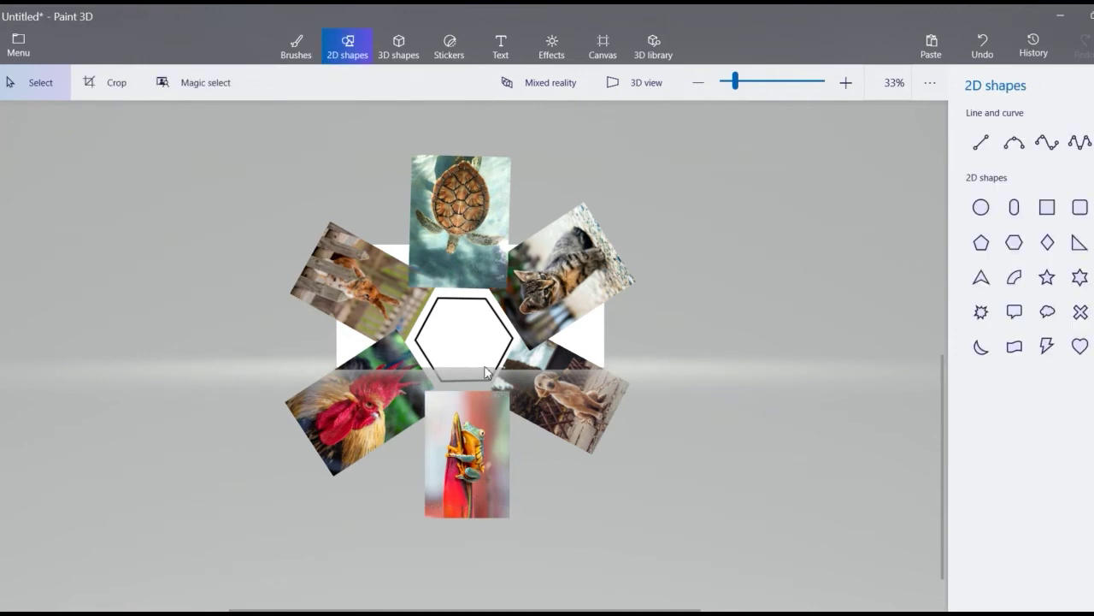
left_click(496, 317)
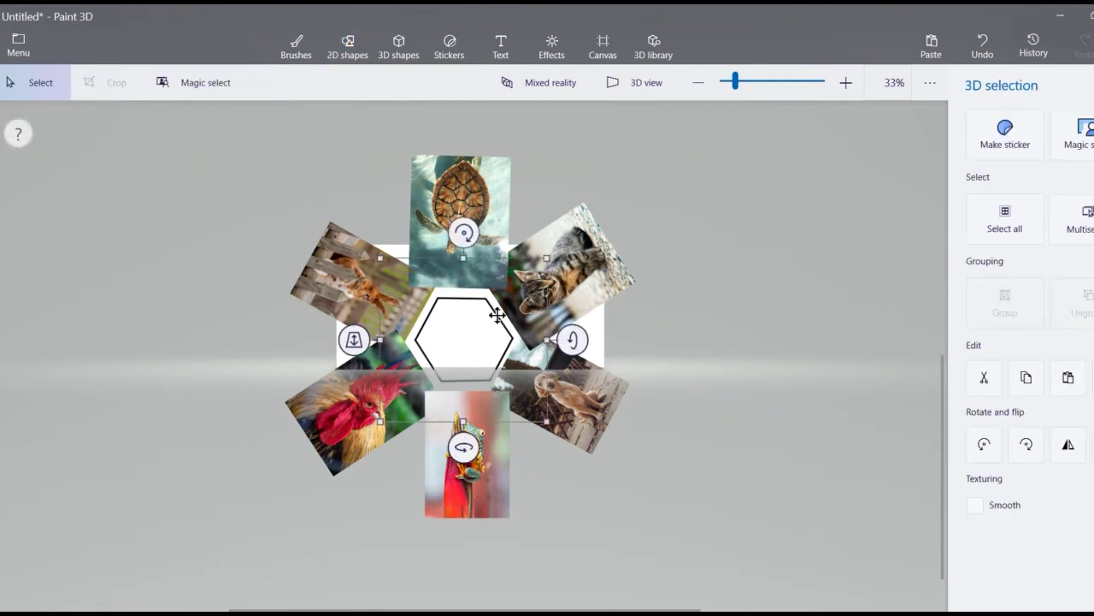
left_click(611, 485)
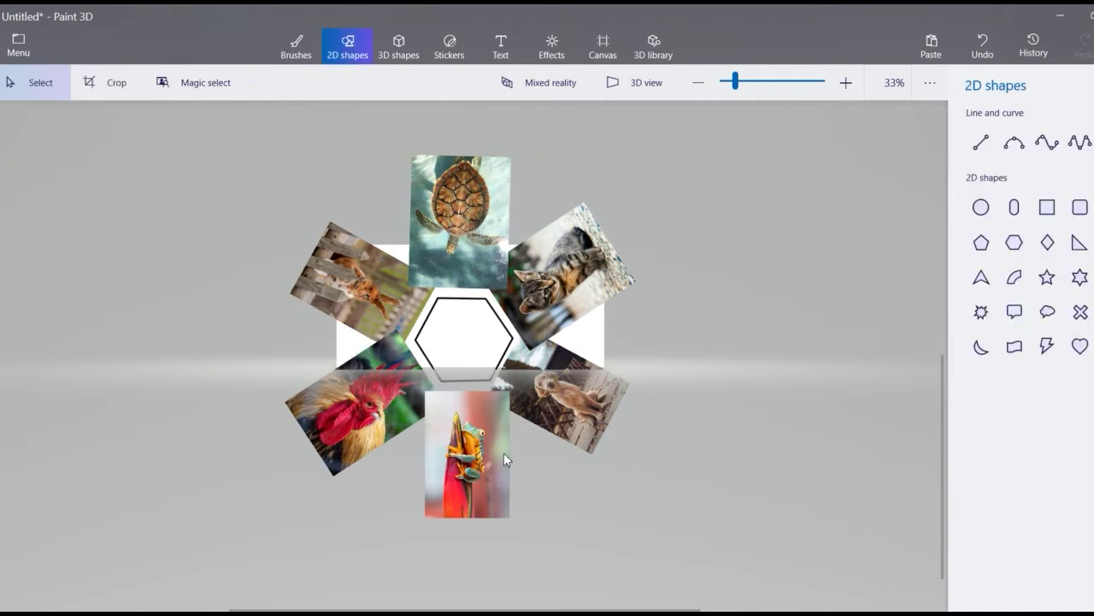
Turn the frog card edge-on and rotate the ring to bring the dog card down.
left_click(503, 453)
left_click_drag(551, 455, 547, 518)
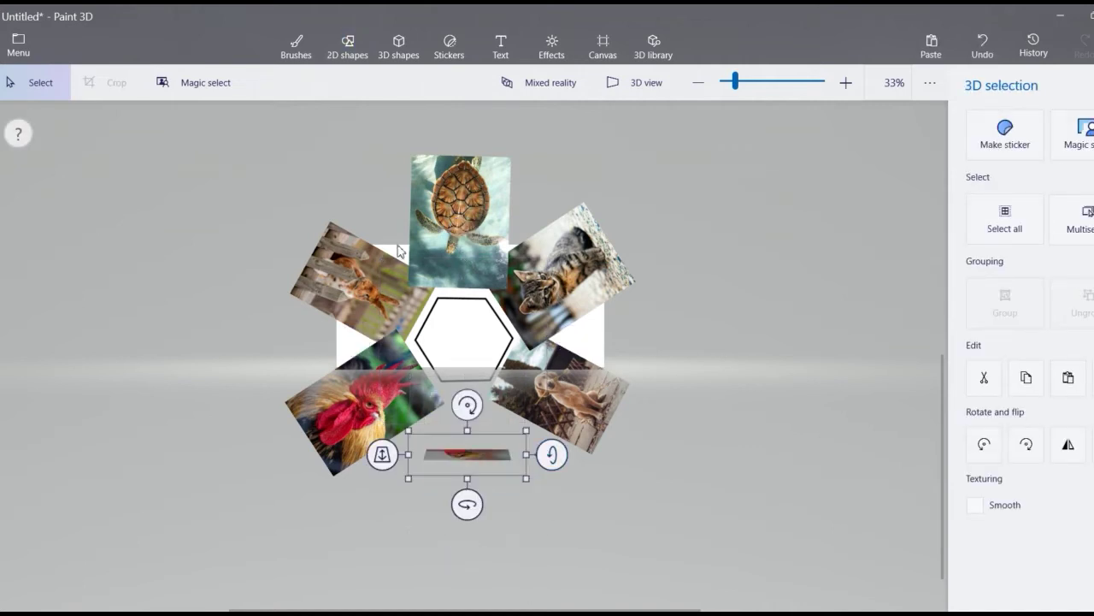
left_click_drag(216, 130, 755, 604)
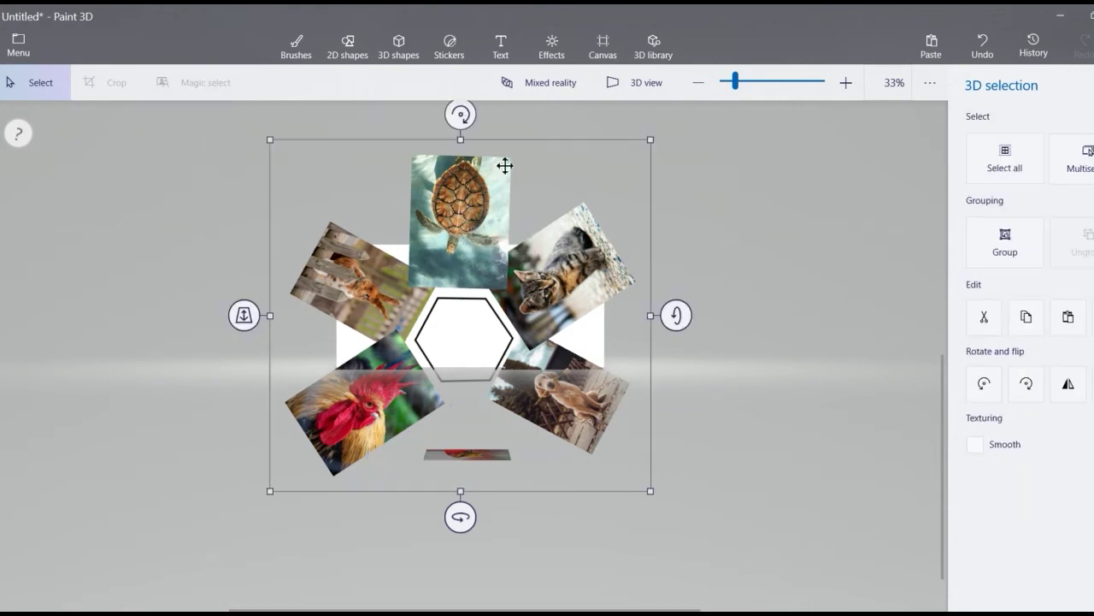
left_click_drag(460, 115, 554, 270)
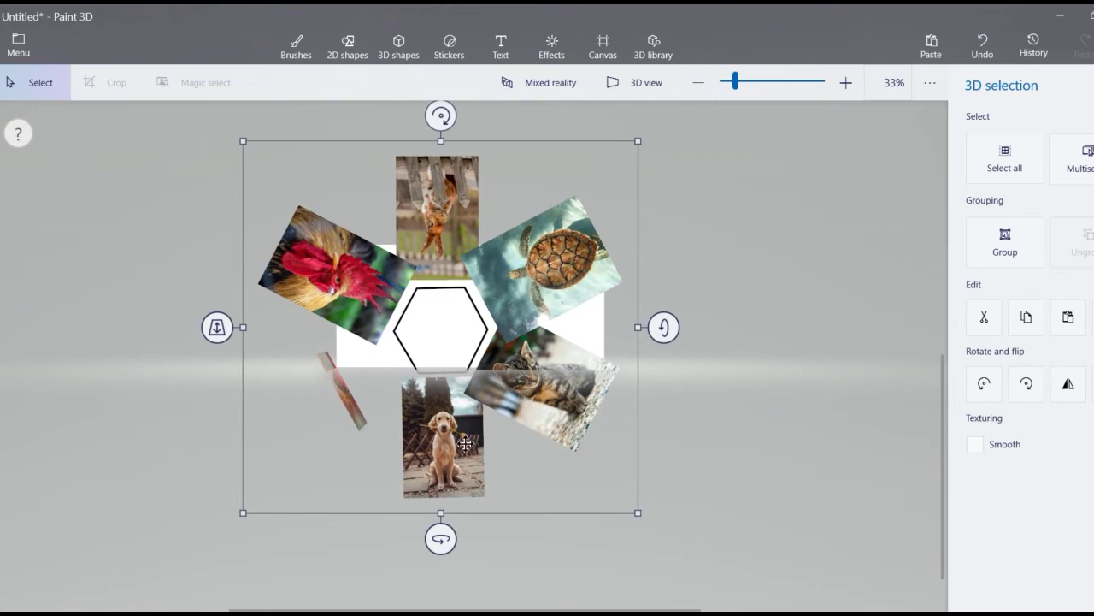
left_click_drag(444, 114, 451, 116)
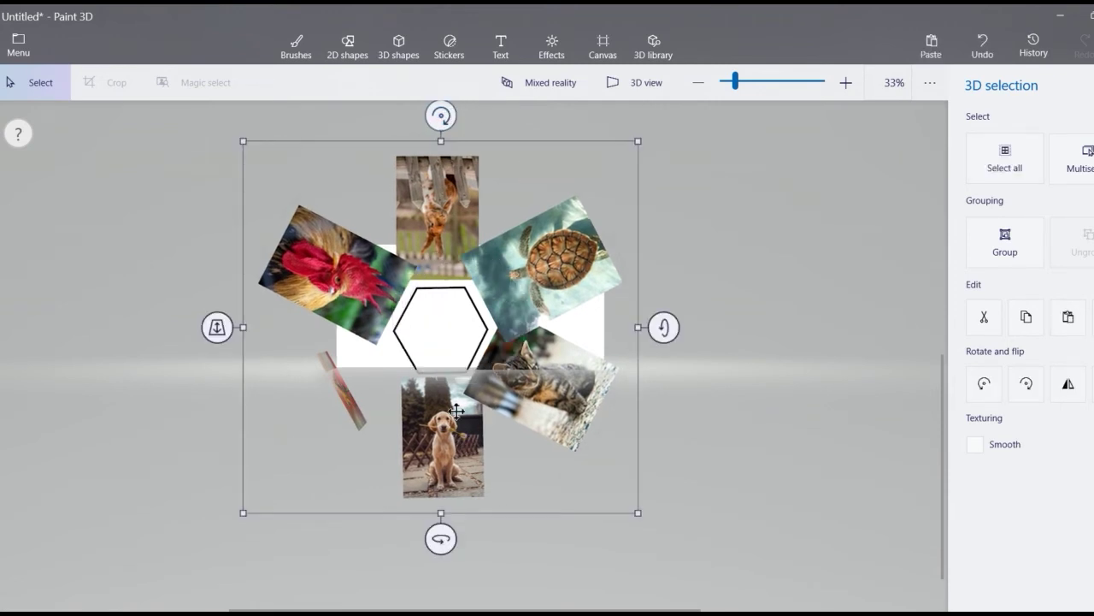
Turn the dog card edge-on and rotate the ring 63° to bring the kitten down.
left_click(463, 423)
left_click_drag(532, 442, 525, 495)
left_click_drag(222, 133, 675, 508)
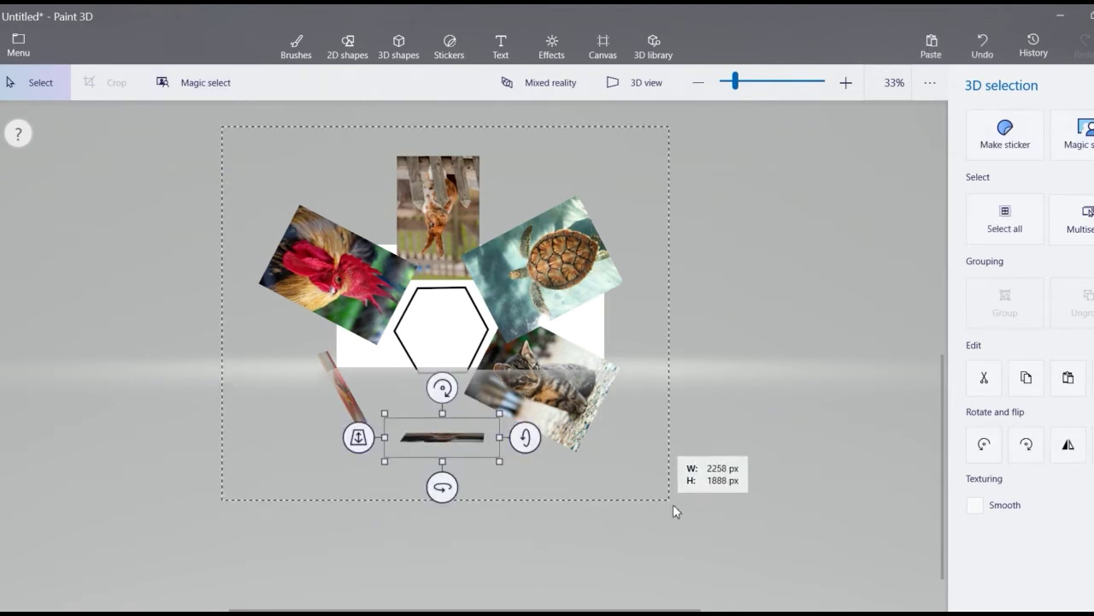
mouse_move(441, 117)
left_mouse_down()
mouse_move(558, 212)
mouse_move(564, 239)
left_mouse_up()
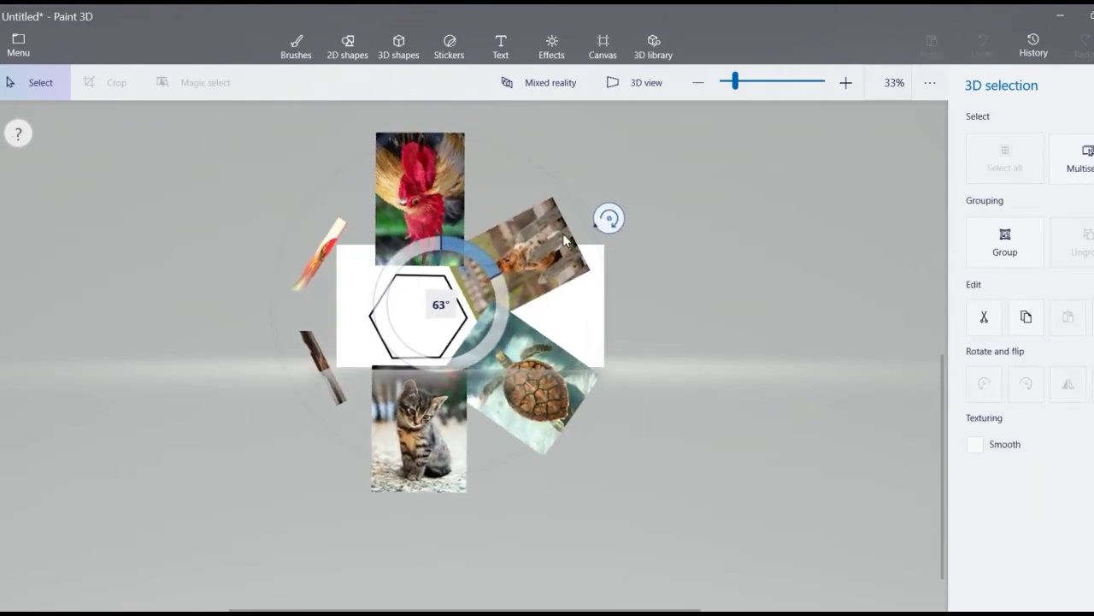
left_click_drag(564, 240, 563, 233)
Turn the kitten card edge-on and rotate the ring to bring the turtle card down.
left_click(449, 415)
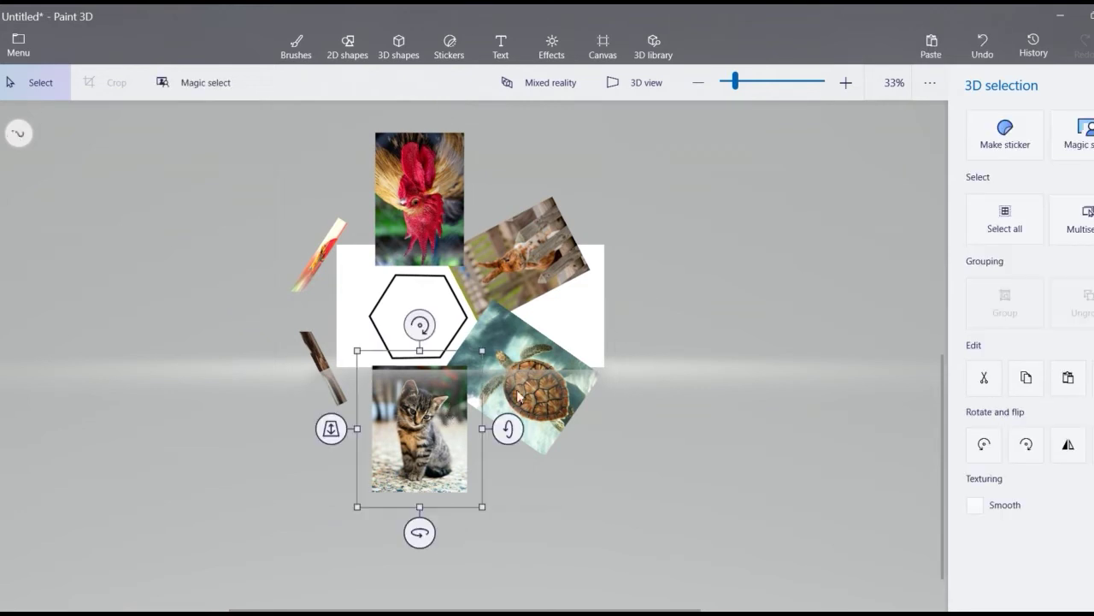
left_click_drag(508, 428, 508, 492)
mouse_move(230, 121)
left_mouse_down()
mouse_move(635, 420)
mouse_move(658, 518)
left_mouse_up()
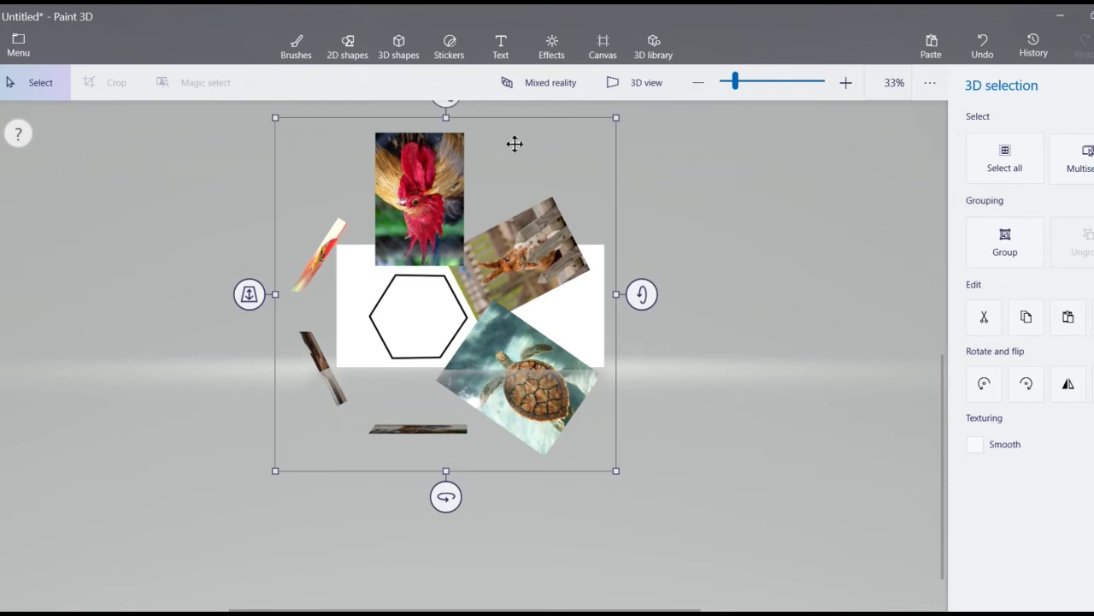
scroll(755, 210, "up", 2)
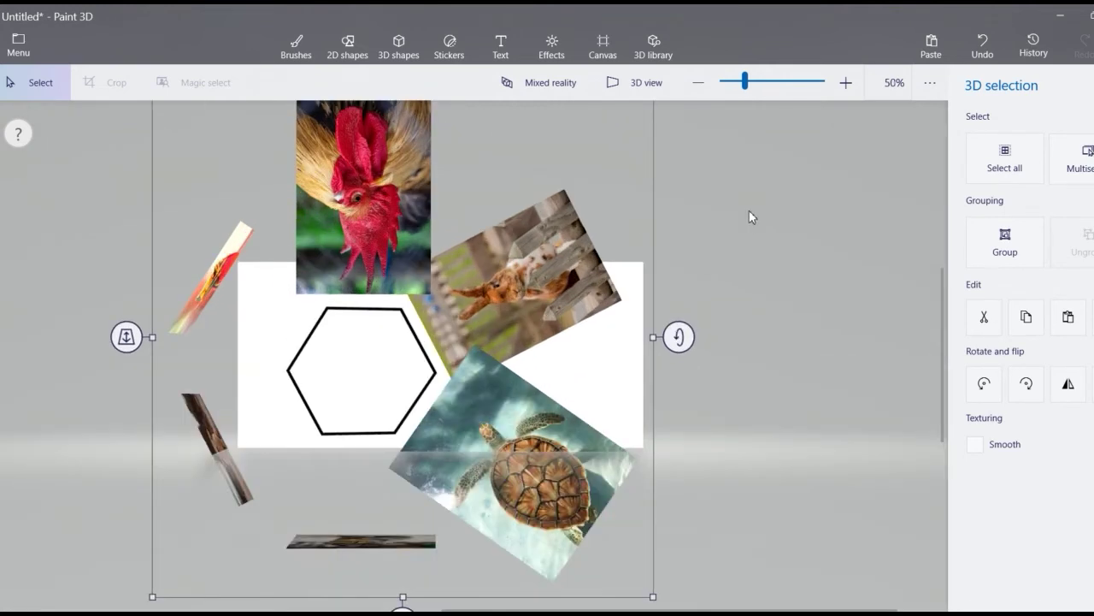
scroll(749, 211, "down", 3)
mouse_move(451, 186)
left_mouse_down()
mouse_move(573, 297)
mouse_move(574, 262)
left_mouse_up()
Turn the turtle card edge-on and rotate the ring to bring the rabbit card down.
left_click(447, 398)
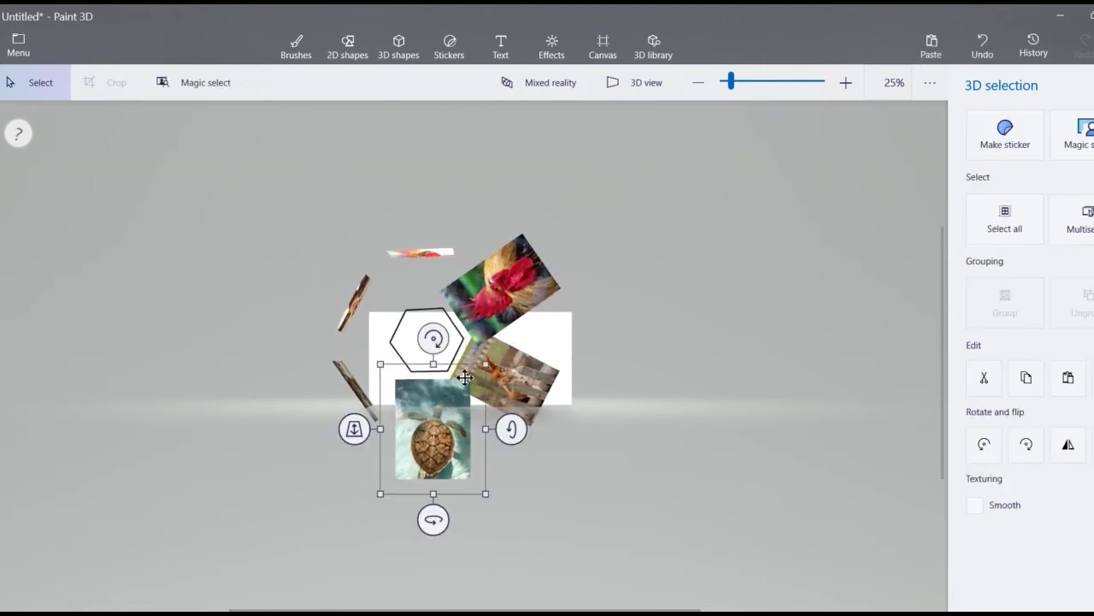
left_click_drag(518, 438, 512, 480)
left_click_drag(250, 201, 642, 525)
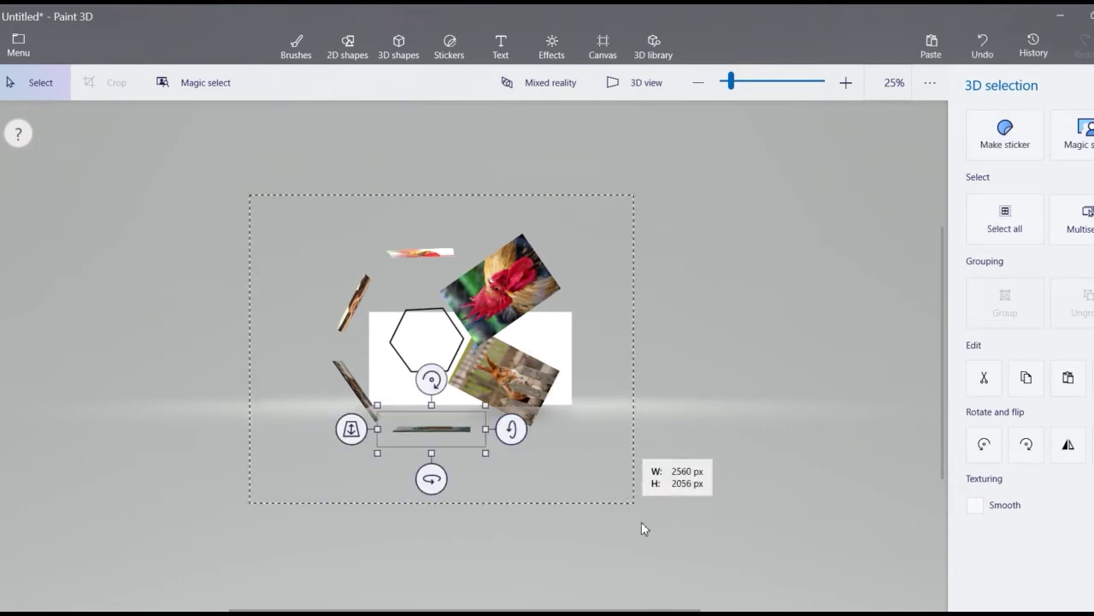
left_click_drag(445, 191, 530, 283)
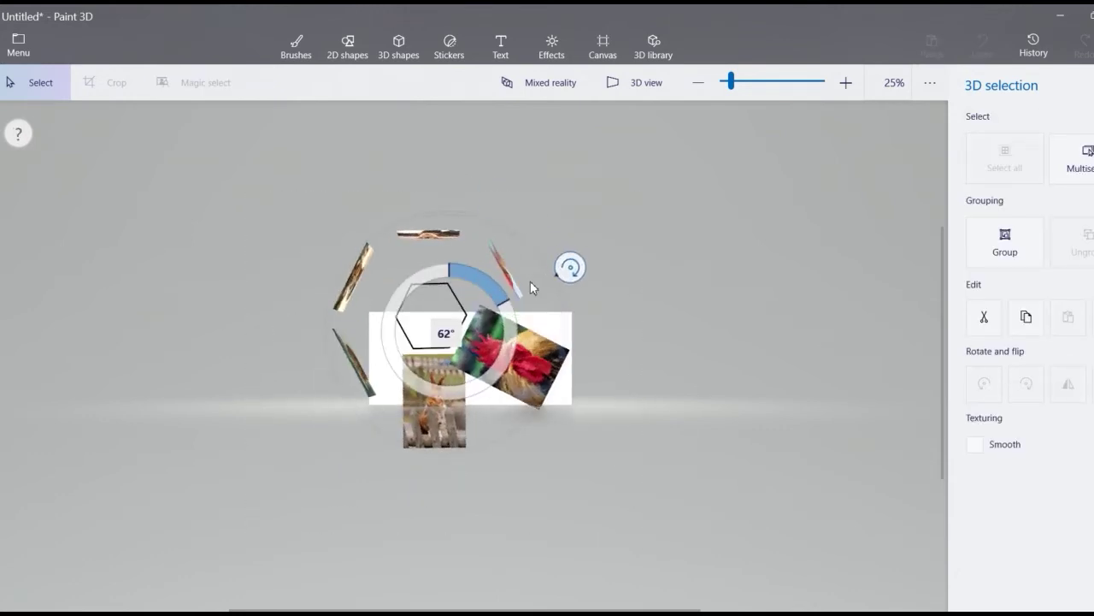
Turn the rabbit card edge-on and rotate the ring to bring the rooster card down.
left_click(443, 407)
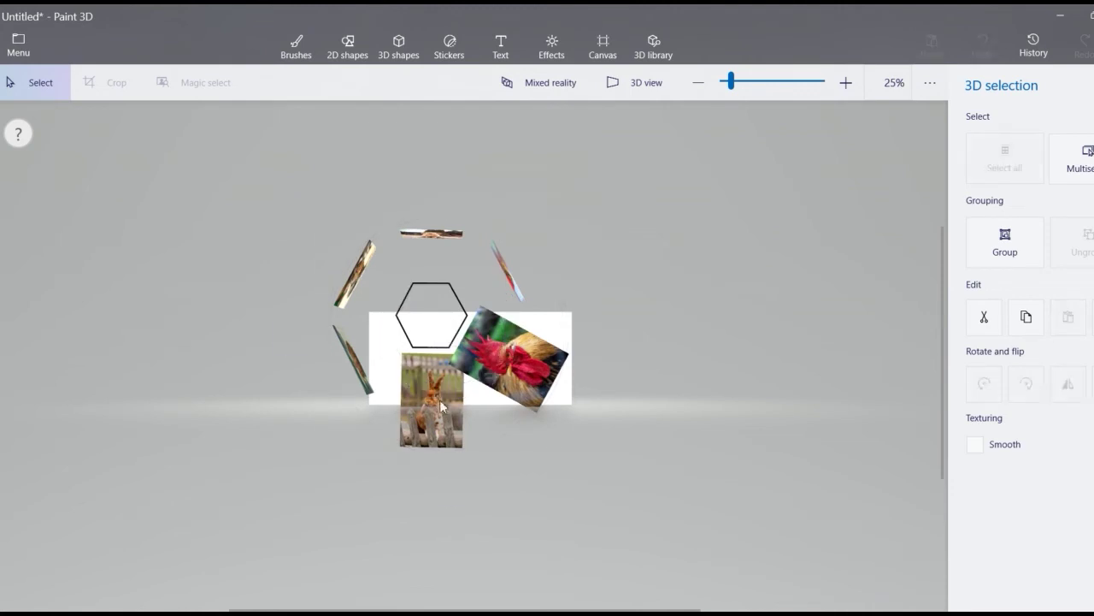
left_click_drag(436, 312, 431, 313)
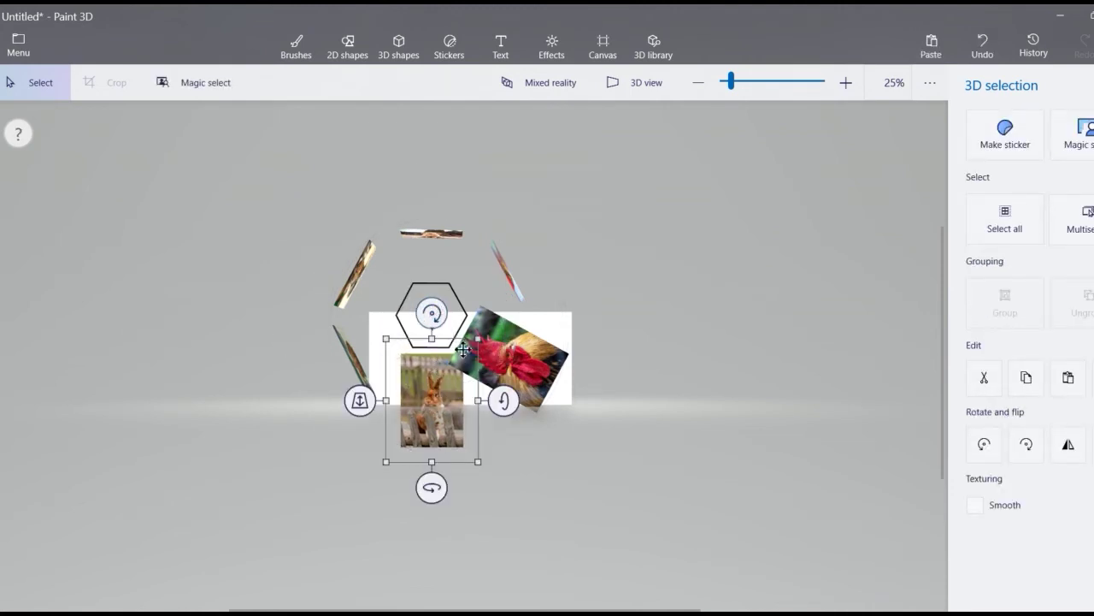
left_click_drag(505, 400, 504, 446)
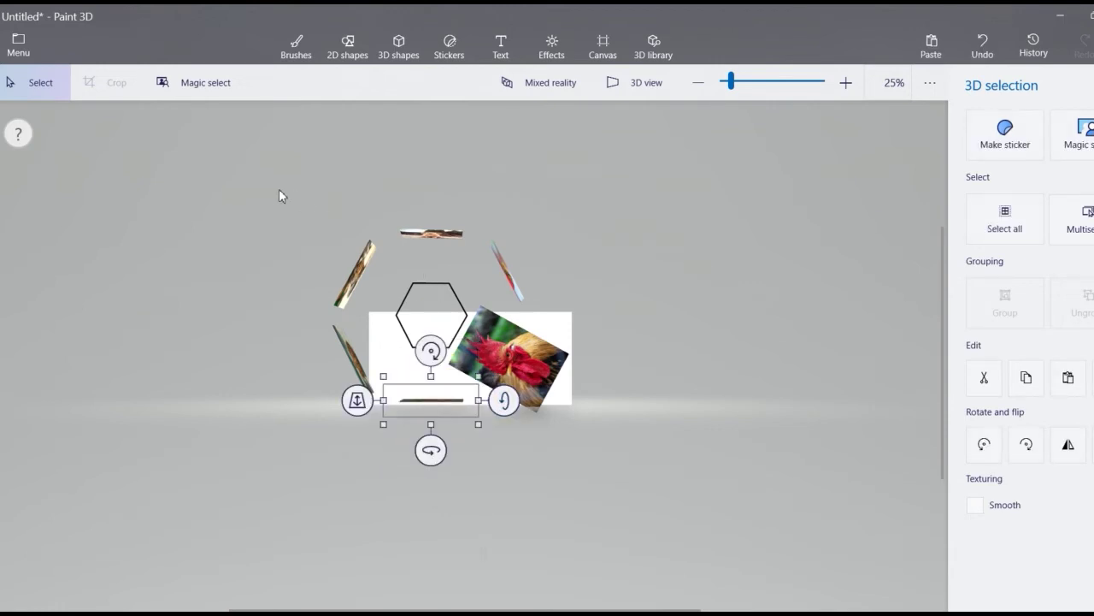
left_click_drag(278, 189, 577, 484)
left_click_drag(472, 196, 564, 253)
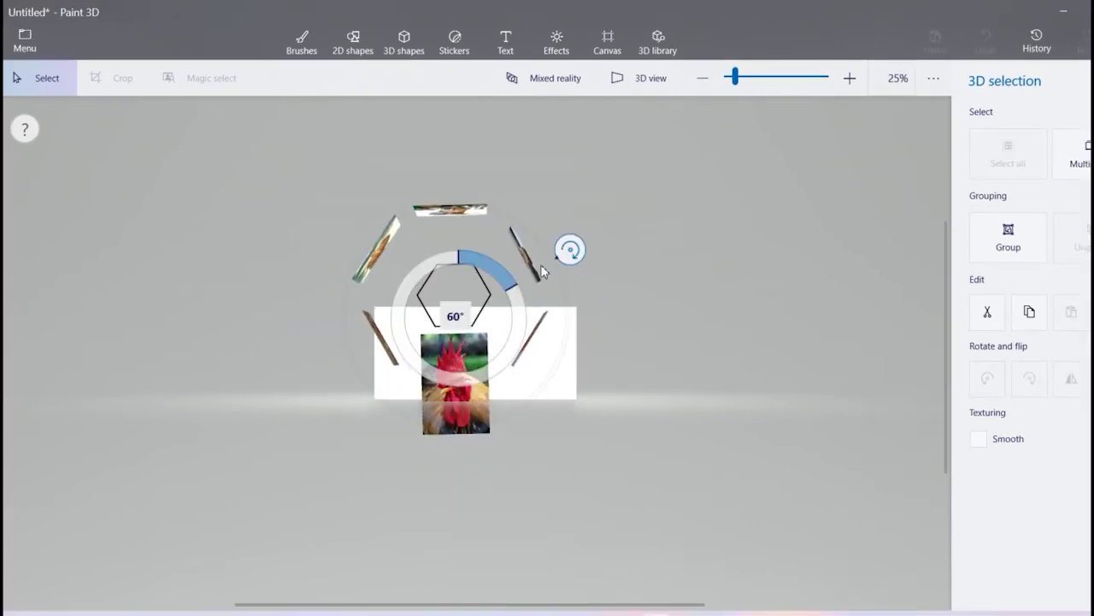
Nudge the ring's rotation to 61° and turn the rooster card edge-on at 90°.
left_click_drag(541, 271, 542, 272)
key("ctrl+w")
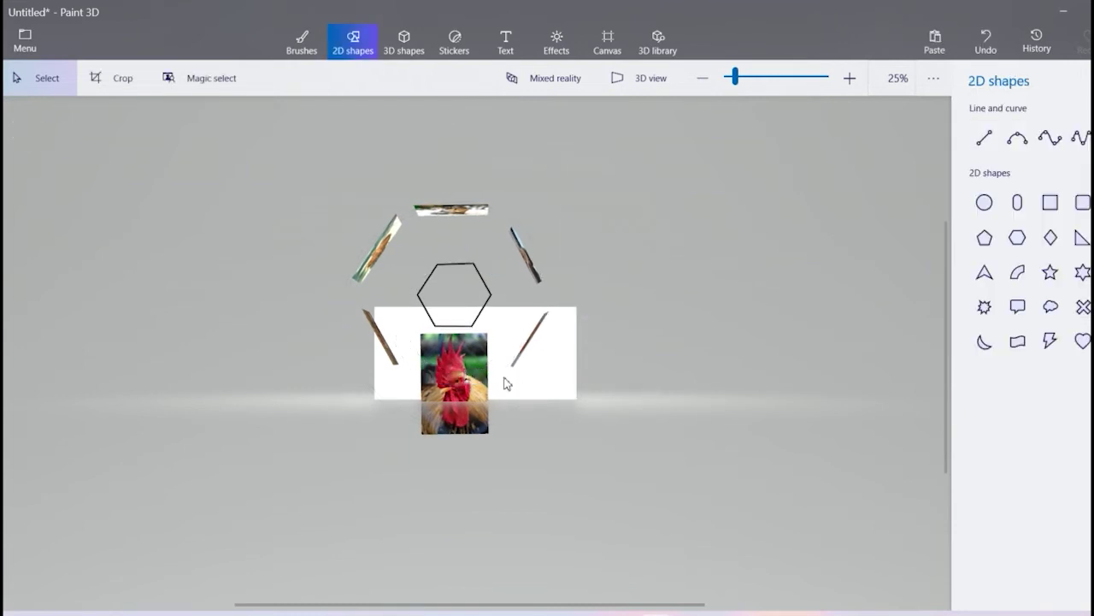
left_click(504, 384)
left_click_drag(528, 383, 533, 426)
left_click(453, 161)
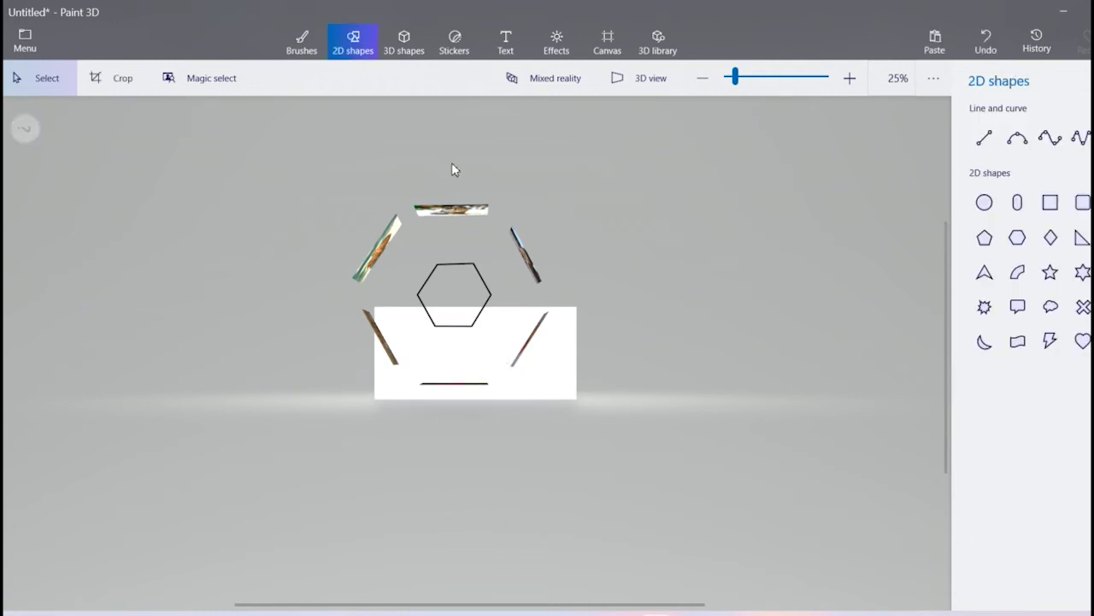
Pull the top, top-right and lower-right cards inward toward the hexagon outline.
left_click(456, 210)
left_click_drag(455, 212, 458, 230)
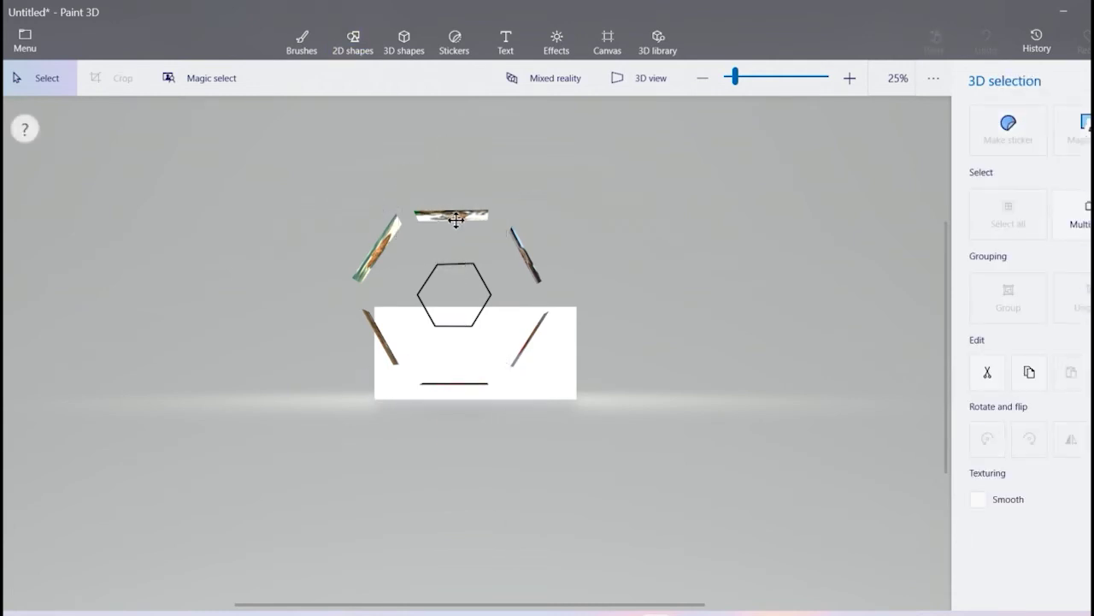
left_click(528, 263)
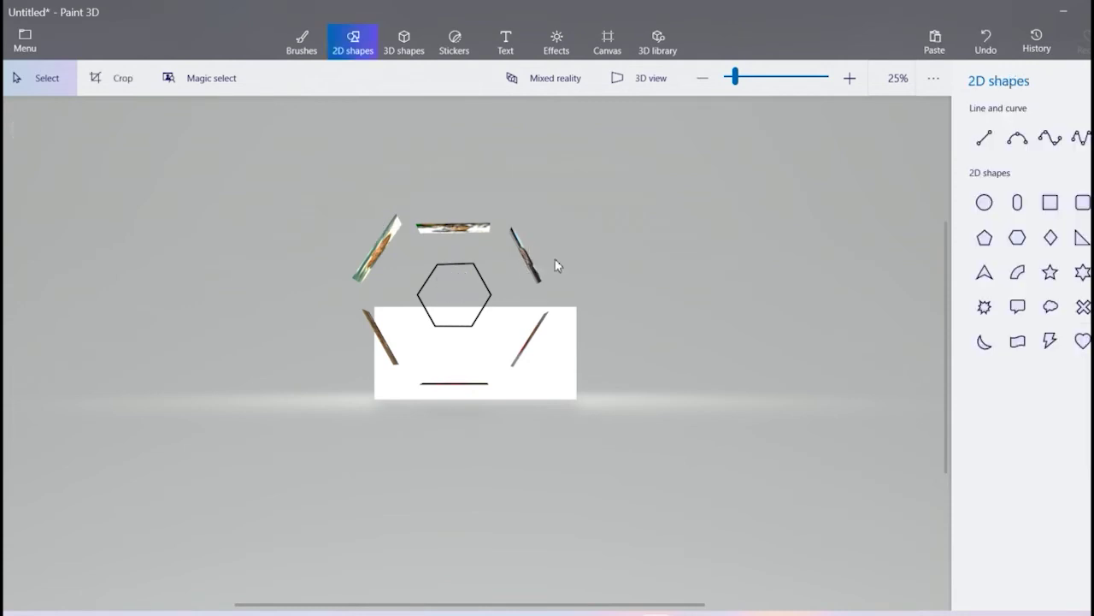
left_click_drag(529, 258, 512, 266)
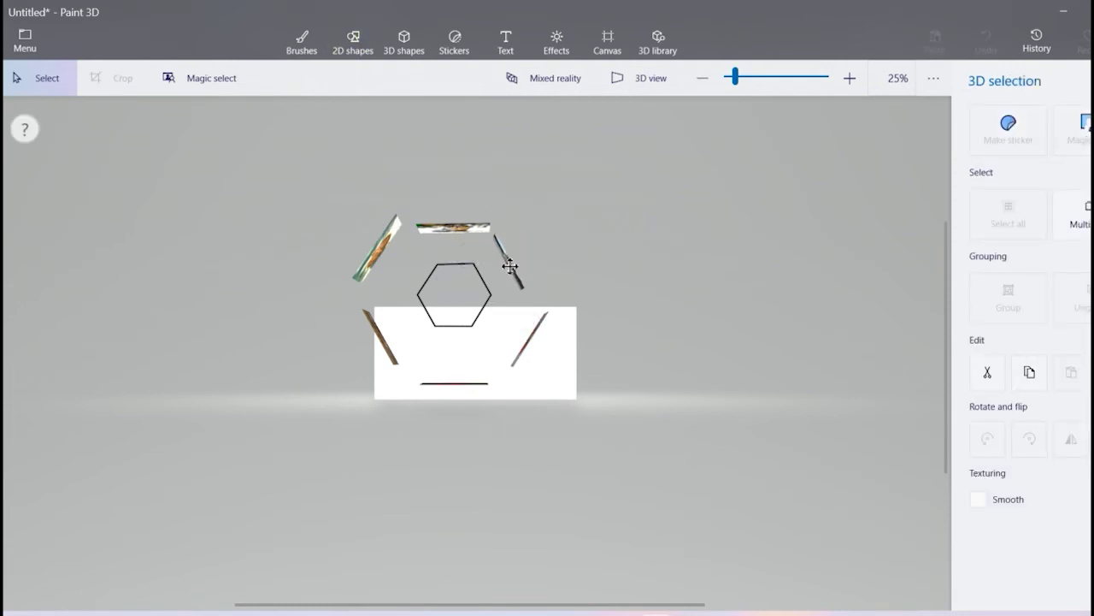
left_click(530, 340)
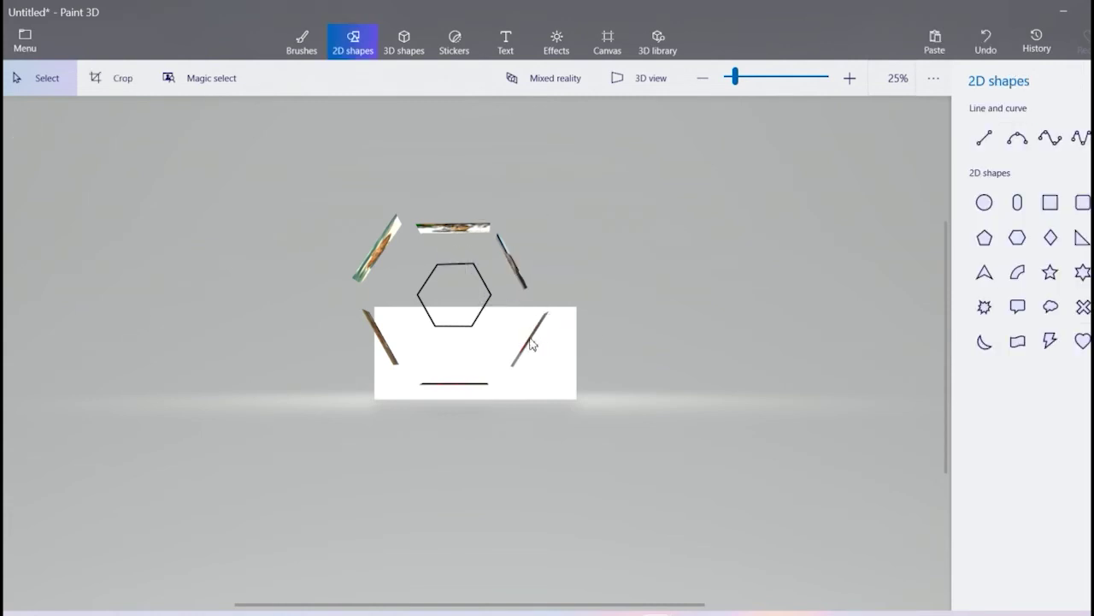
left_click_drag(531, 343, 510, 333)
left_click(453, 390)
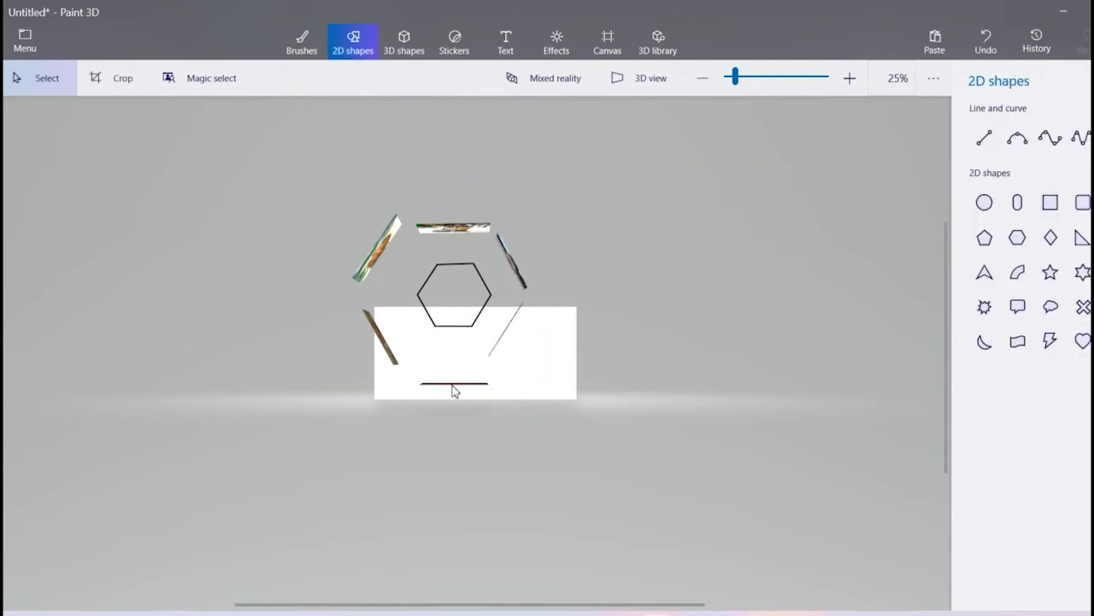
Raise the bottom edge-on card and shift the lower-left and upper-left cards inward.
left_click_drag(453, 390, 453, 367)
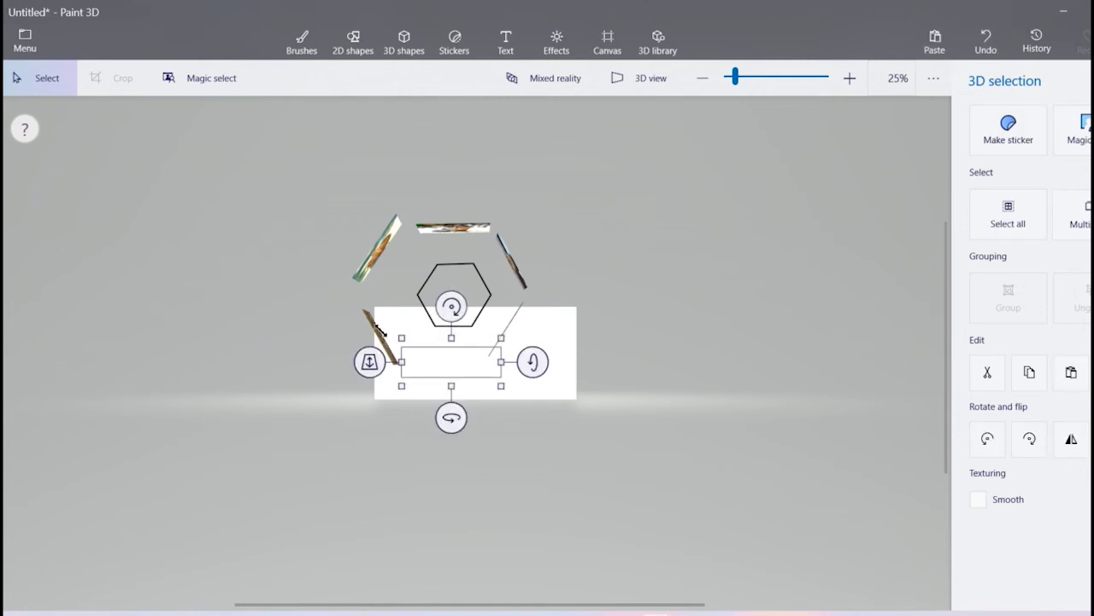
left_click(373, 329)
left_click_drag(374, 324, 379, 313)
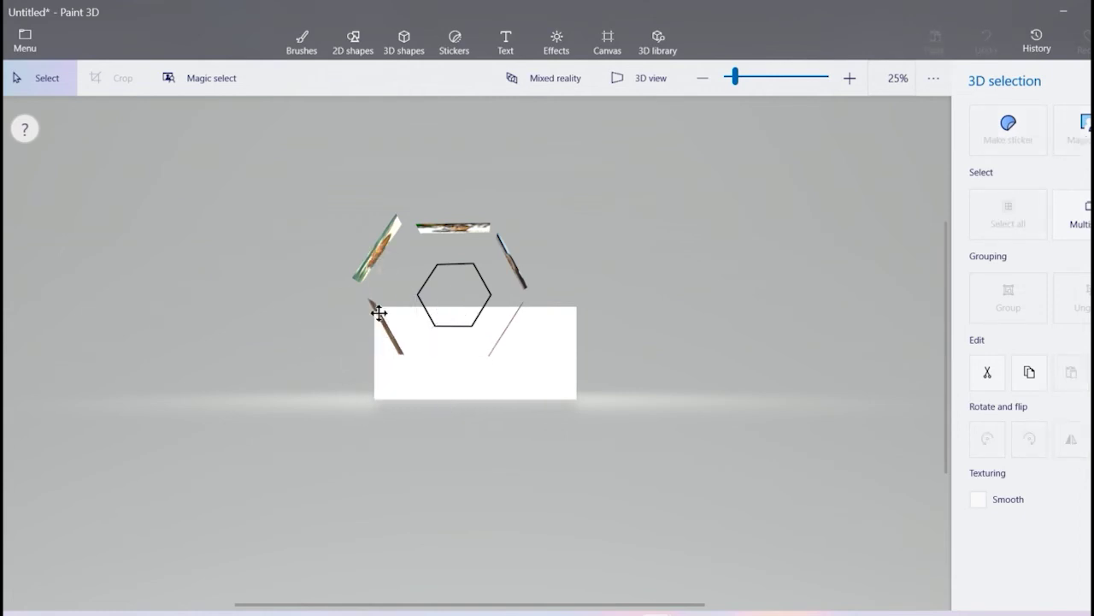
left_click(382, 209)
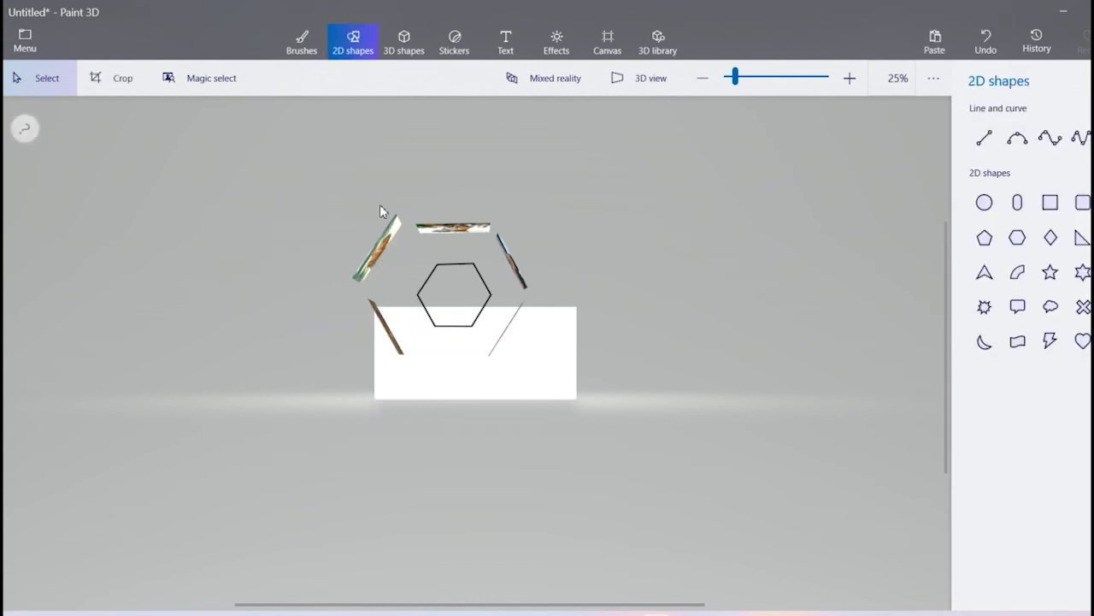
left_click(384, 247)
left_click_drag(385, 240, 398, 256)
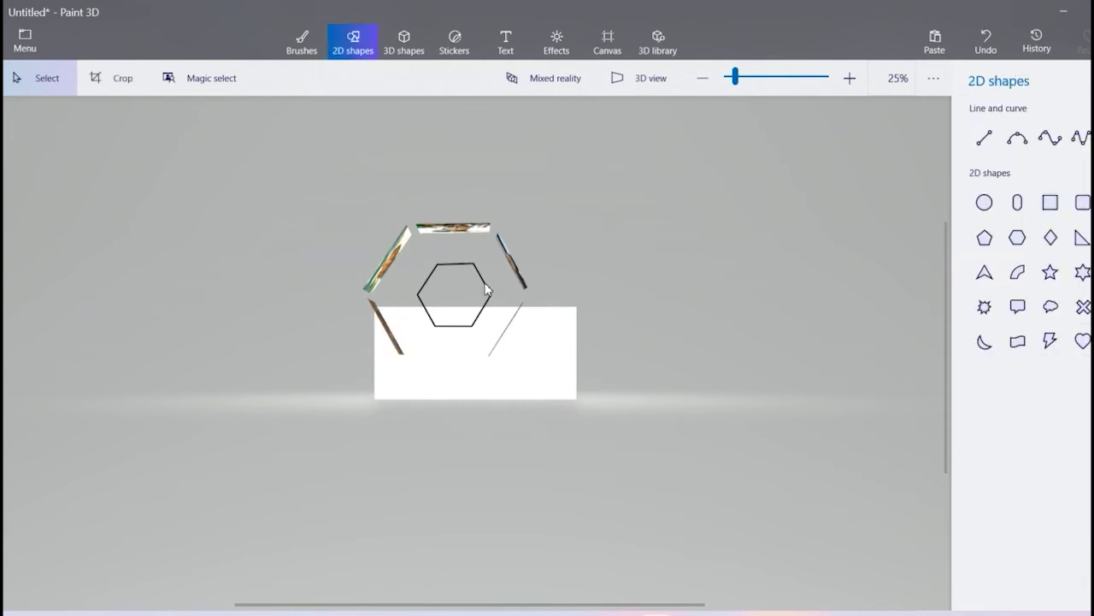
Select all six cards, tilt the ring to -75° so photos face front, and lower it onto the canvas.
key("ctrl+a")
left_click_drag(283, 176, 606, 462)
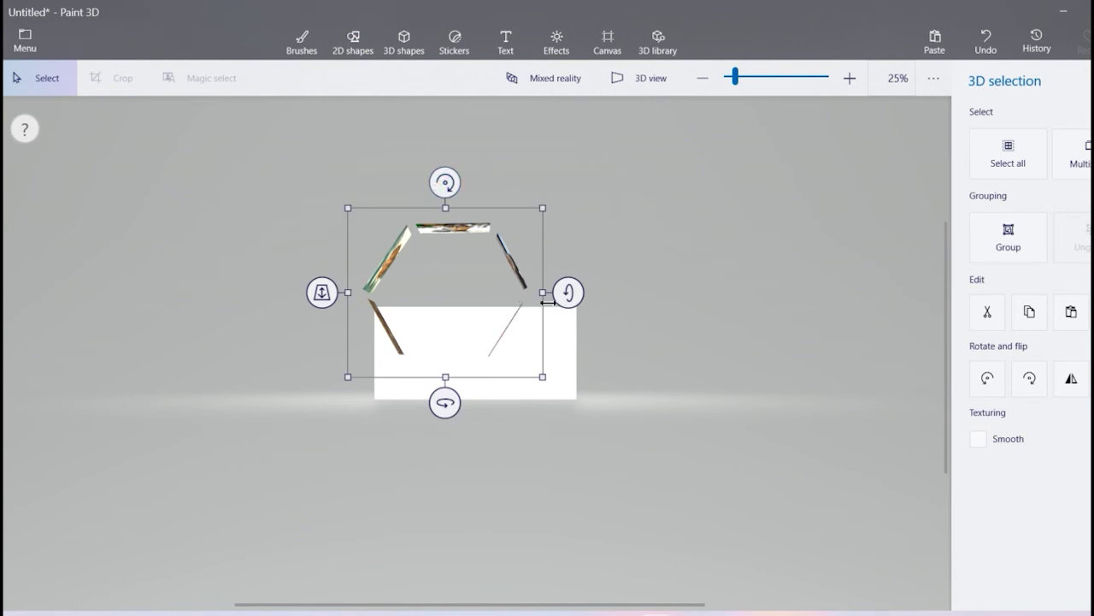
left_click_drag(568, 293, 600, 176)
left_click_drag(525, 276, 555, 337)
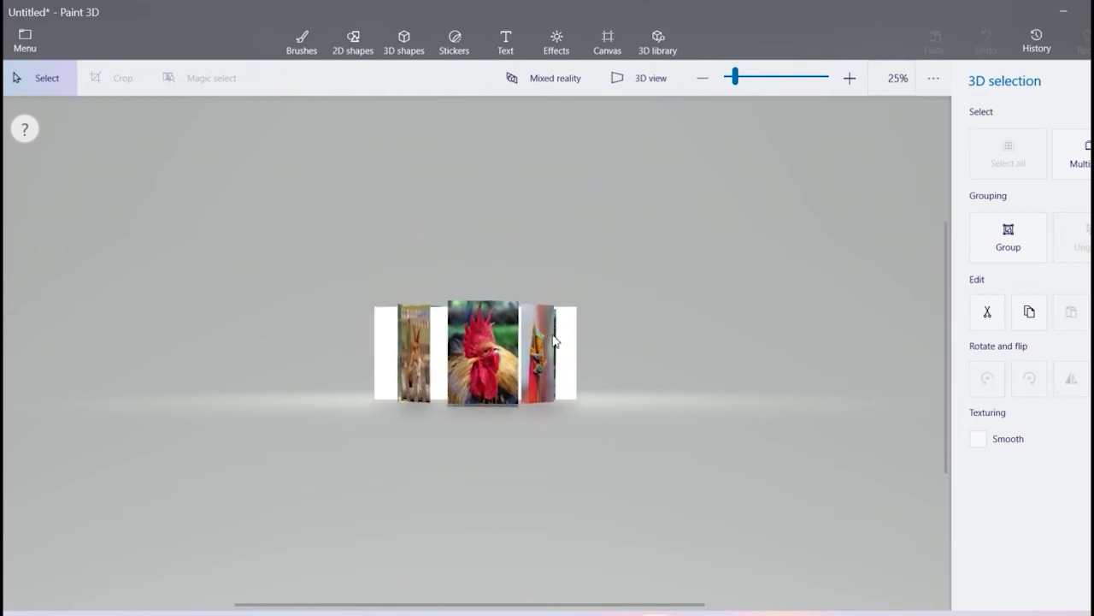
Save the ring as a 3D model in 3D - 3MF format named Animal-3D.
left_click(37, 47)
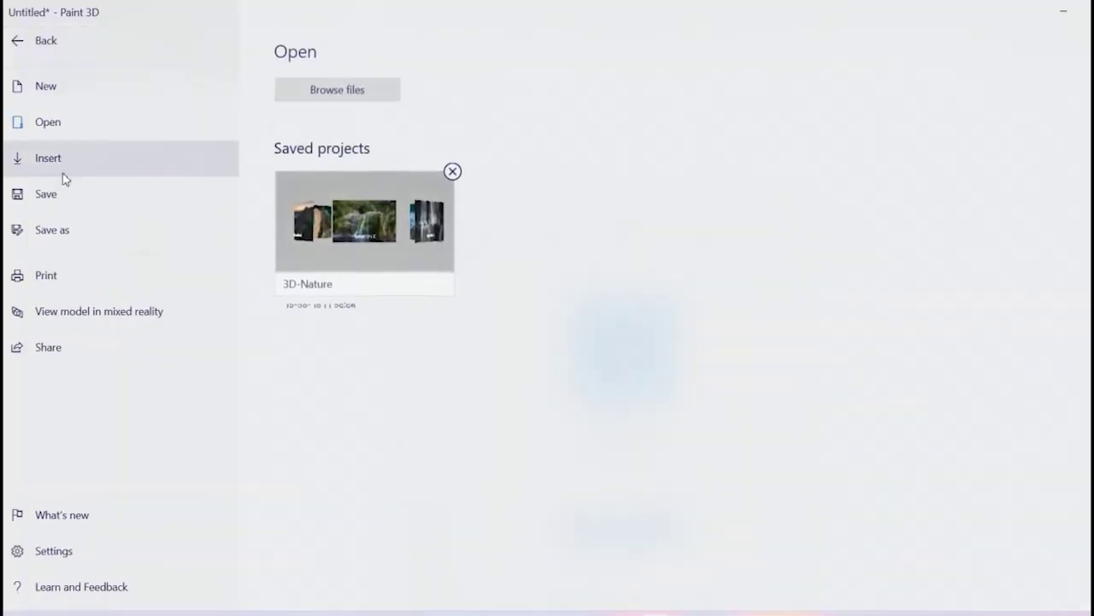
left_click(66, 231)
left_click(400, 154)
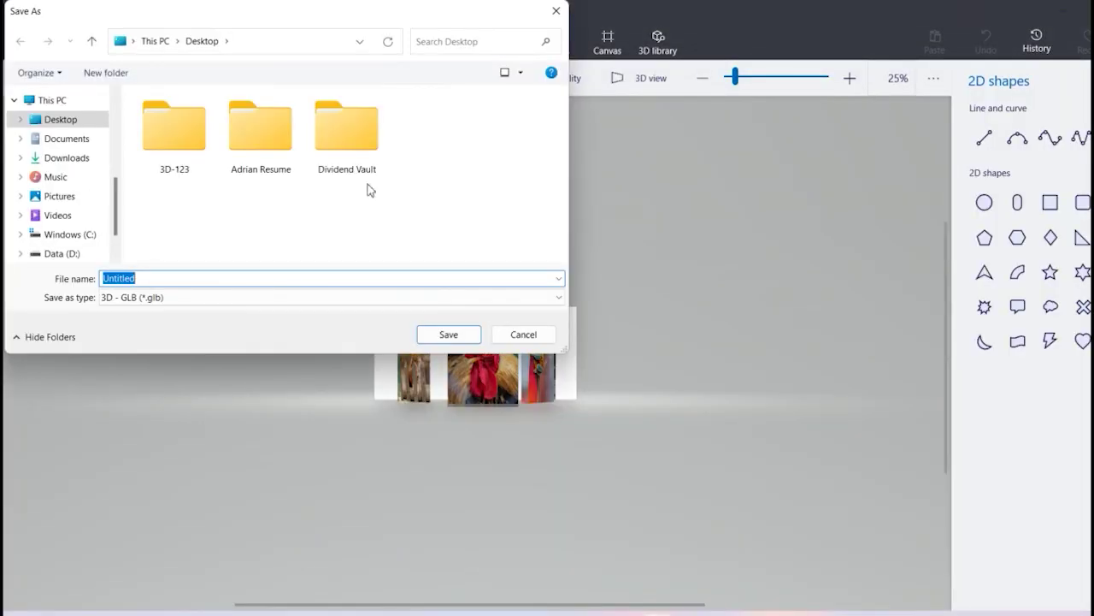
left_click(304, 299)
left_click(283, 329)
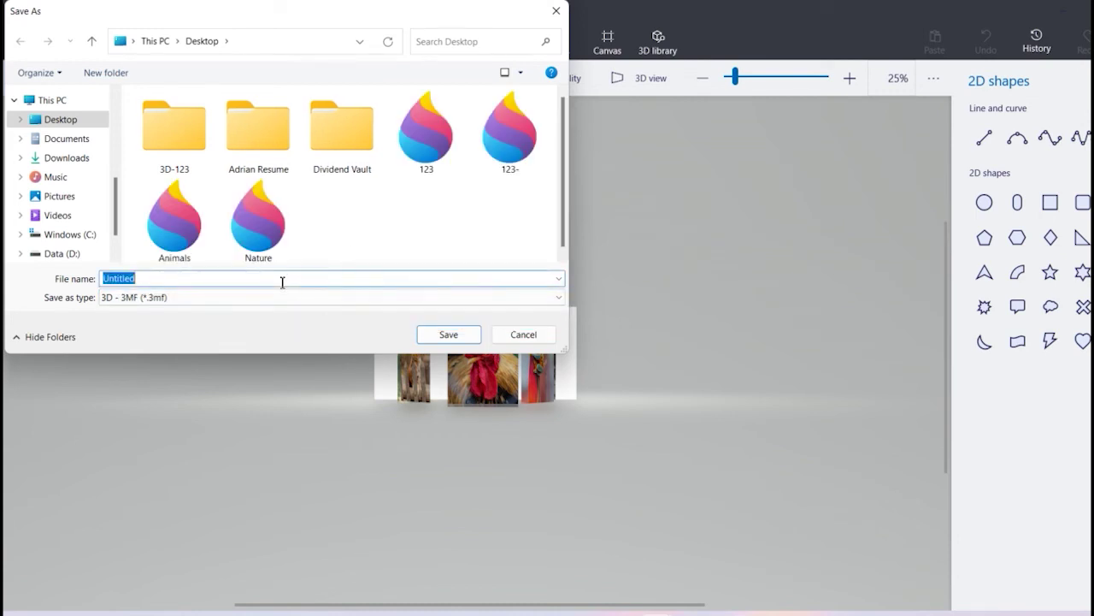
type("Animal")
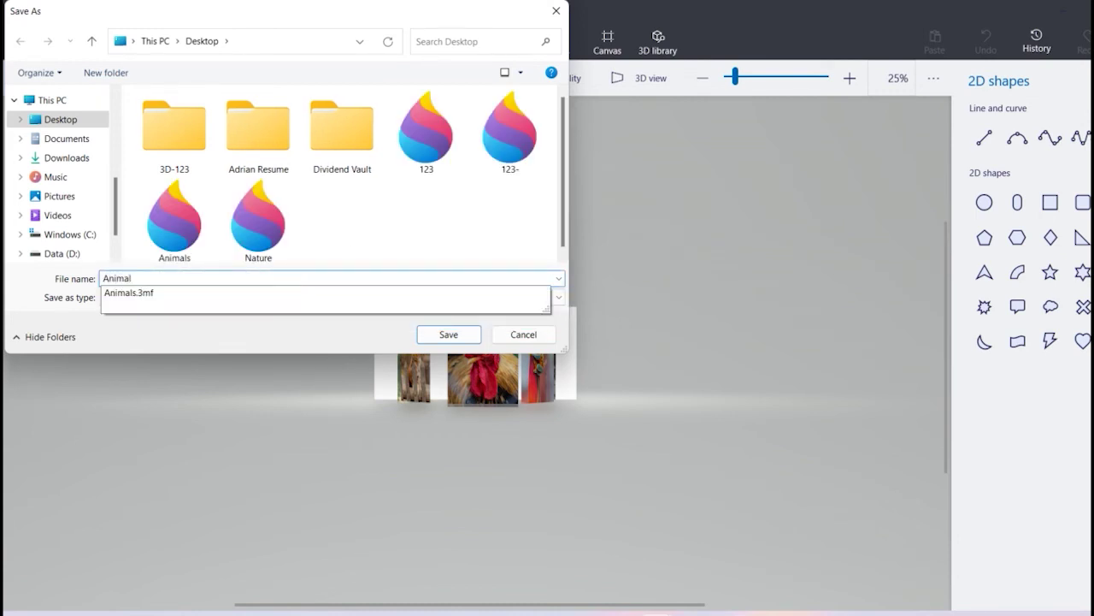
type("-3D")
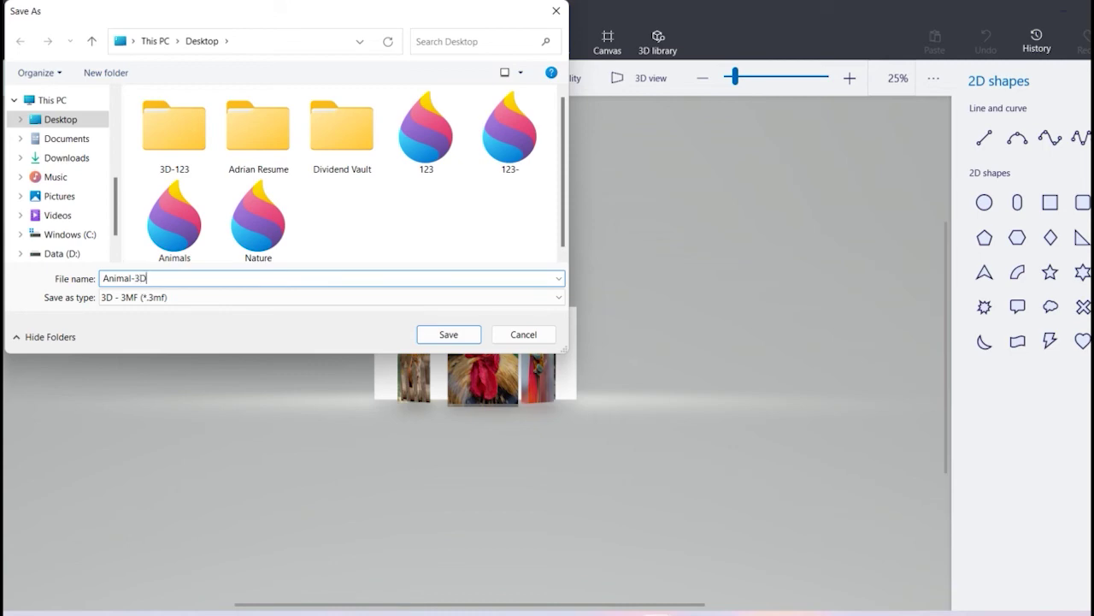
key("Return")
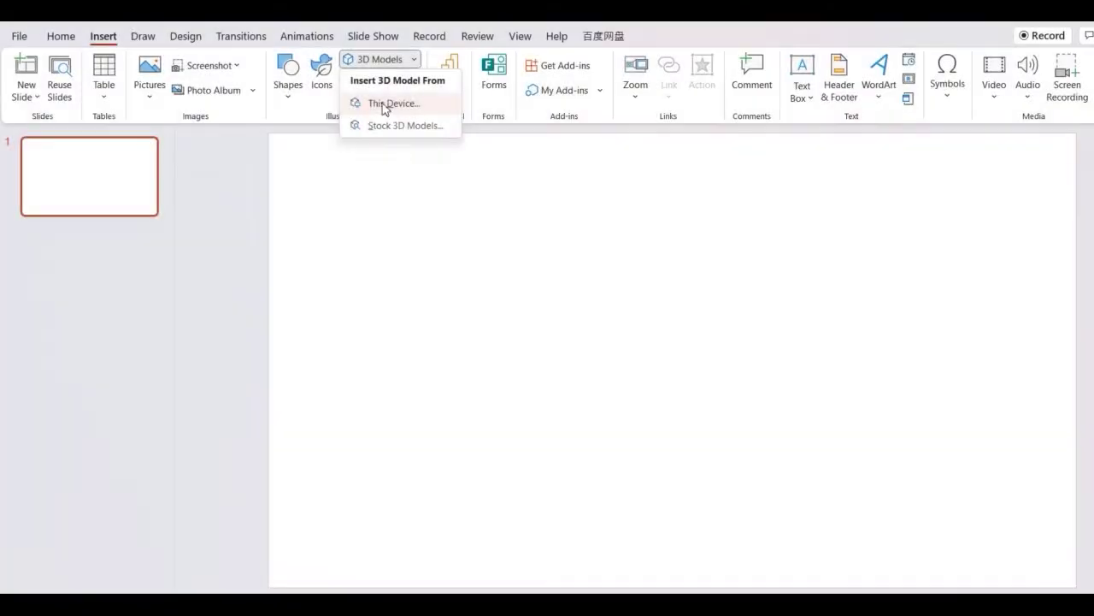
Insert the Animal-3D model file from this device into the blank slide.
left_click(383, 106)
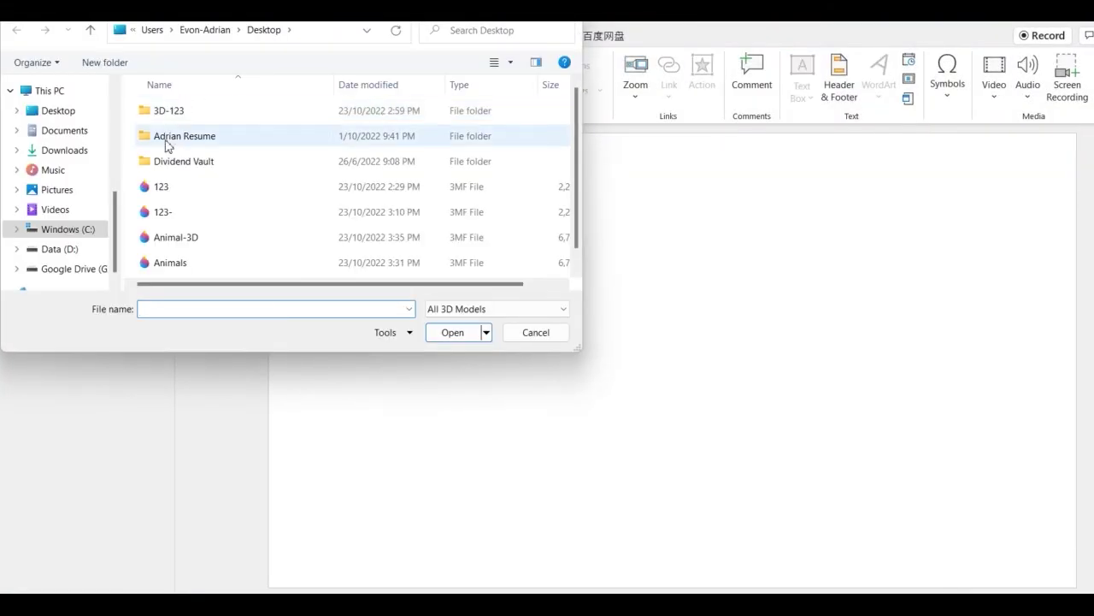
left_click(176, 239)
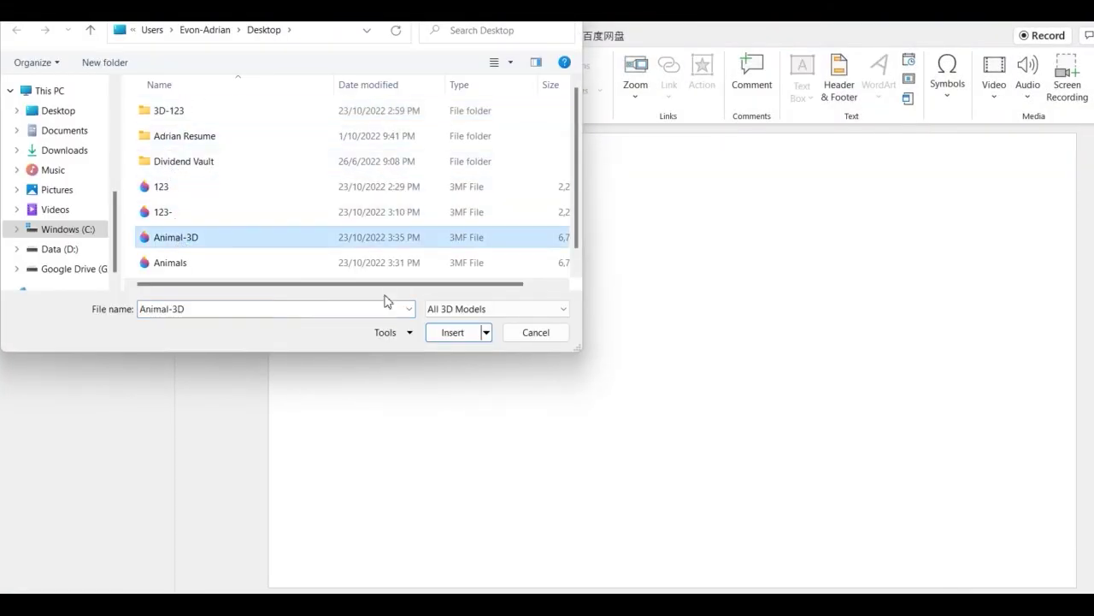
left_click(453, 333)
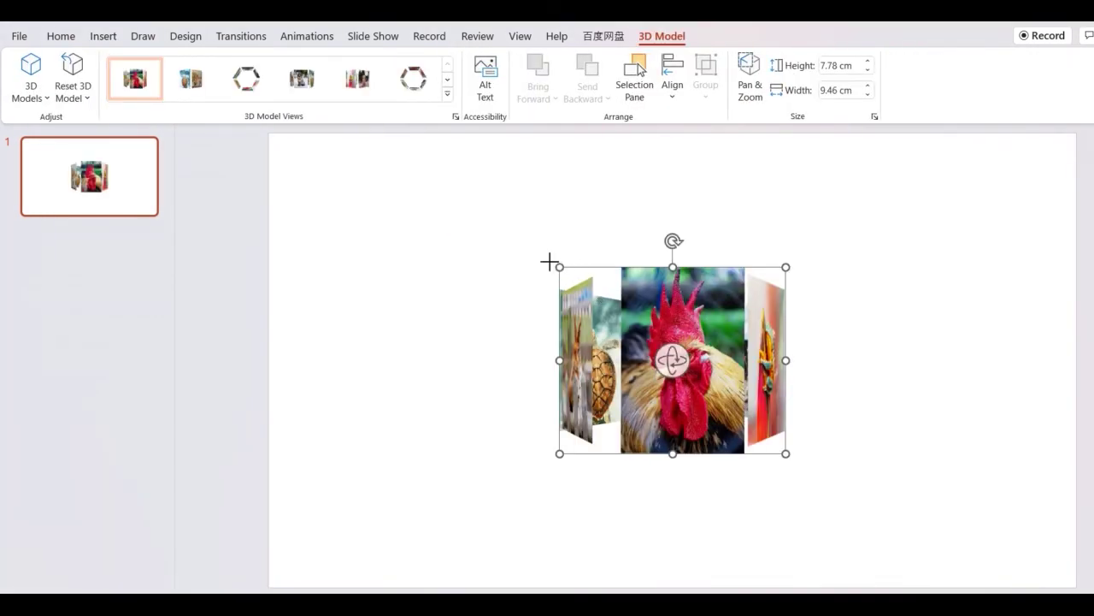
Resize the model to 15.38 × 22.38 cm and centre it on the slide.
left_click_drag(550, 262, 384, 149)
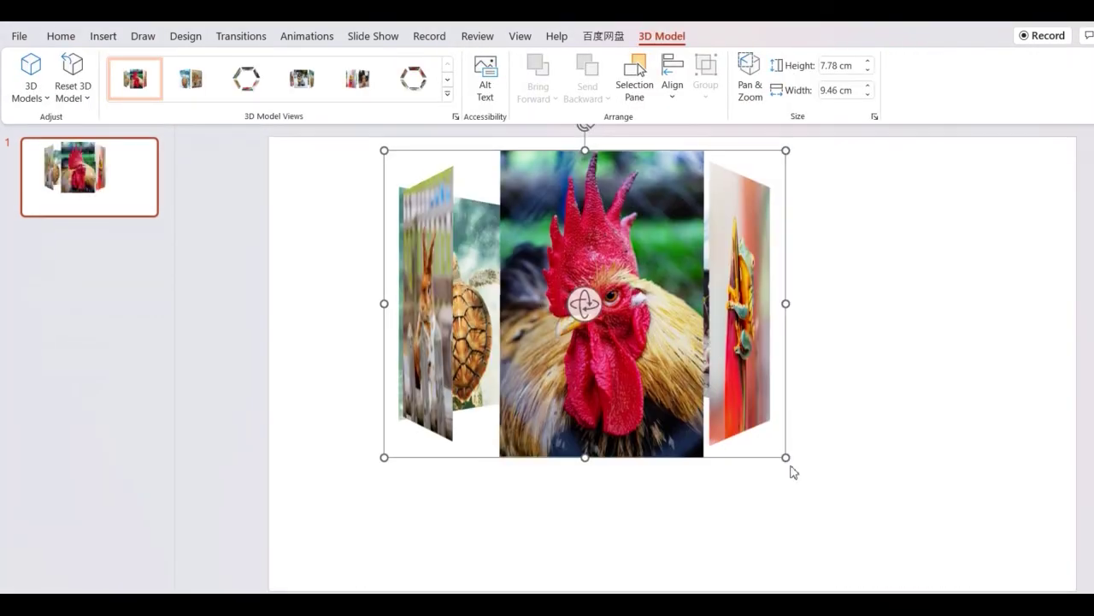
left_click_drag(785, 458, 986, 573)
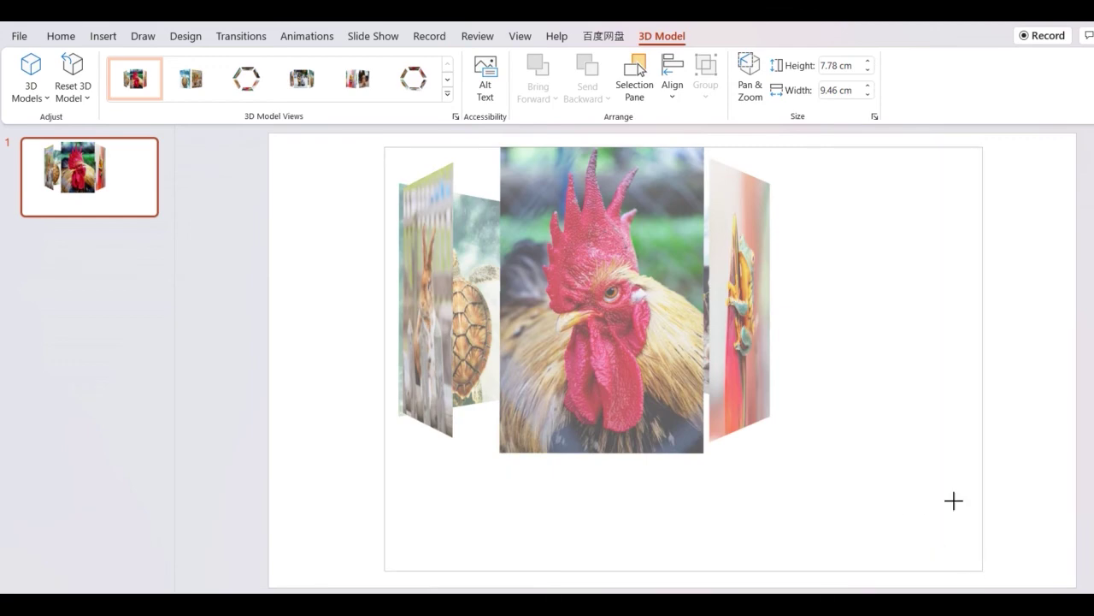
left_click_drag(954, 500, 953, 500)
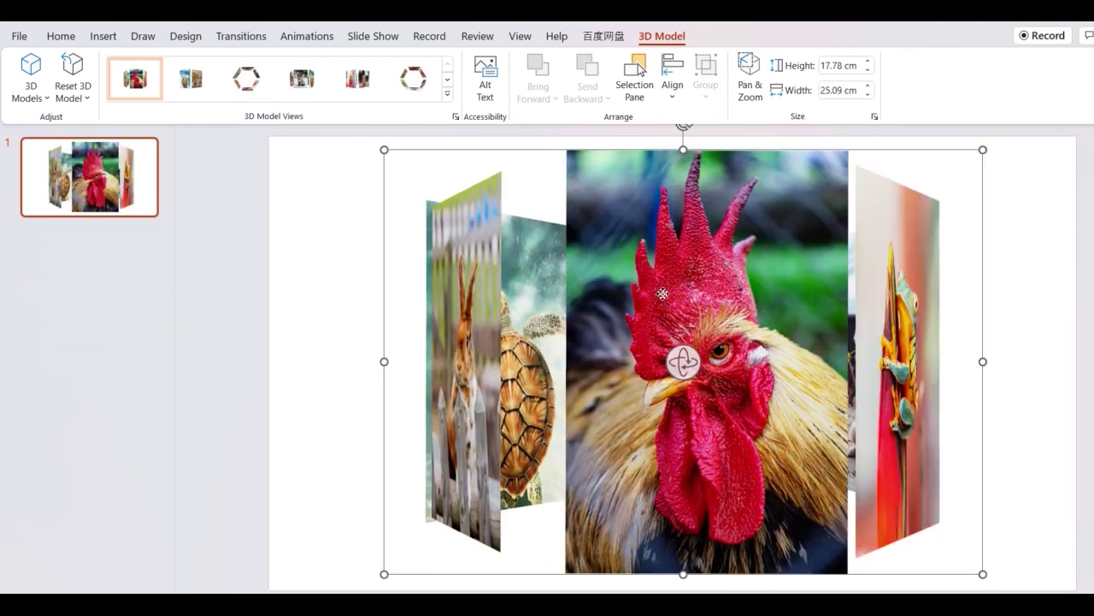
left_click_drag(663, 293, 652, 295)
left_click_drag(373, 147, 440, 208)
left_click_drag(718, 349, 685, 326)
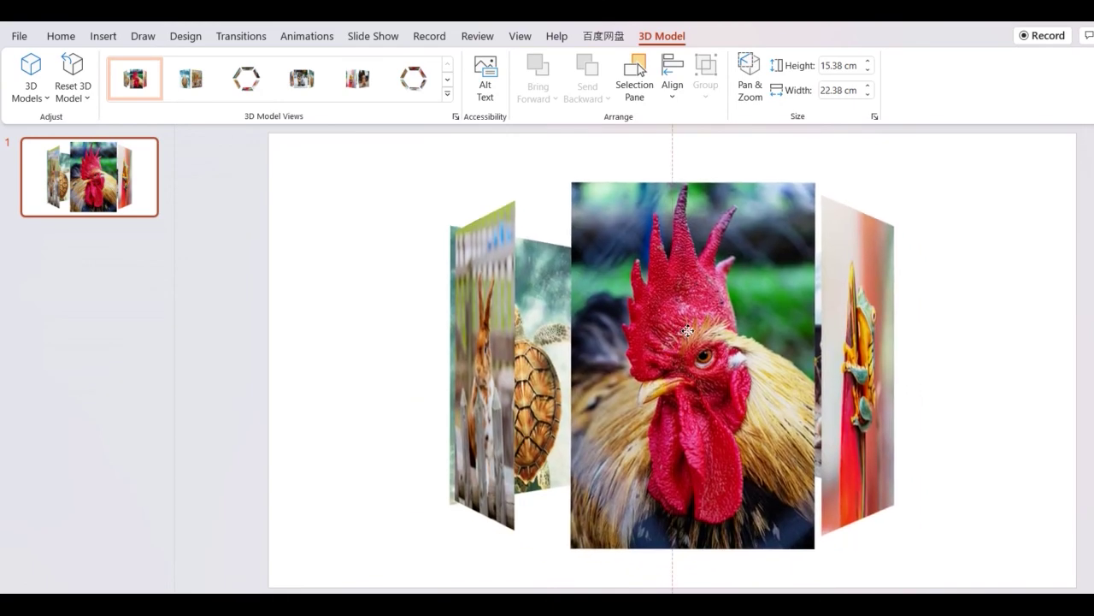
left_click(1029, 348)
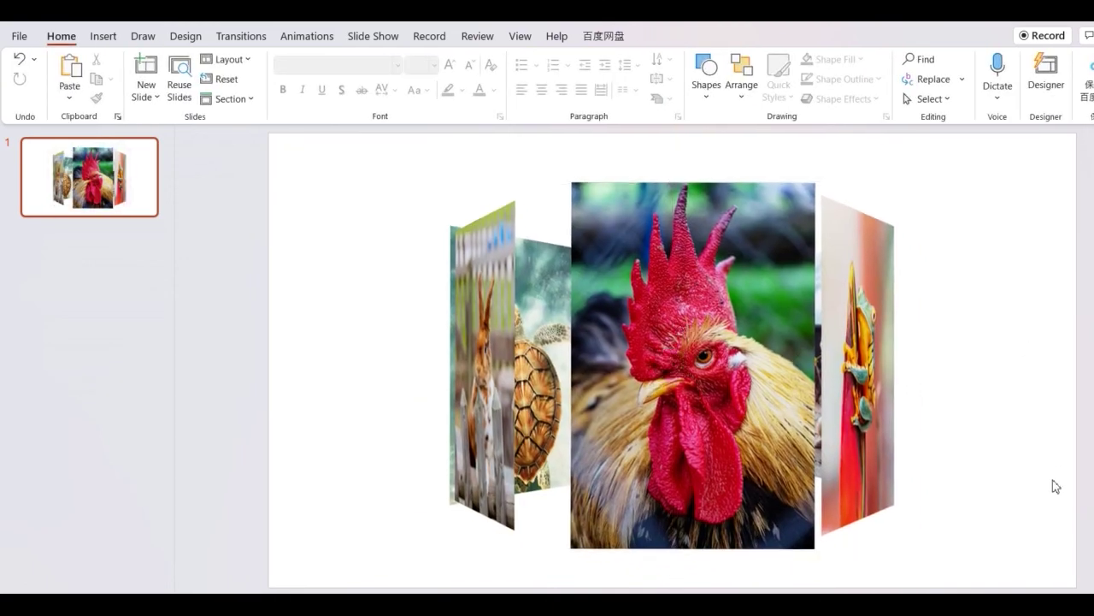
Apply the Turntable animation to the 3D model and start the slide show from this slide.
left_click(609, 317)
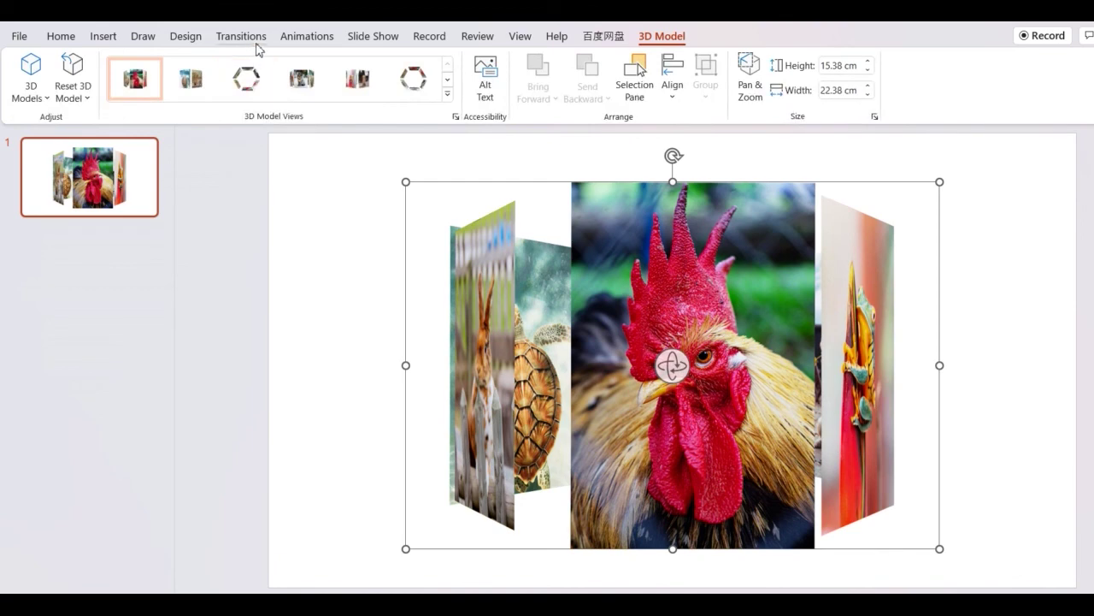
left_click(306, 38)
left_click(229, 90)
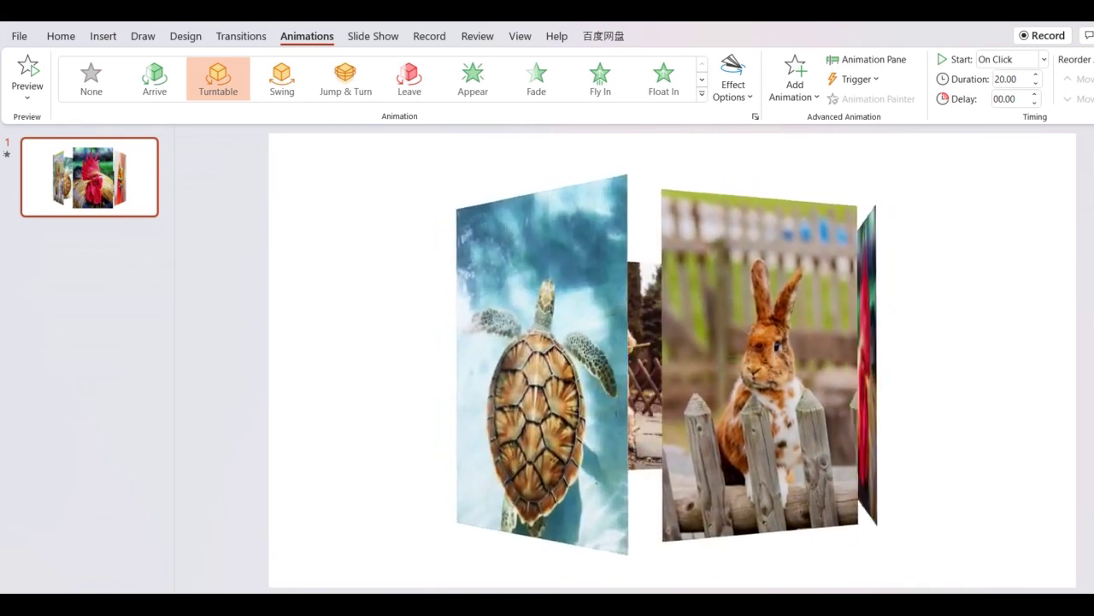
left_click(1031, 601)
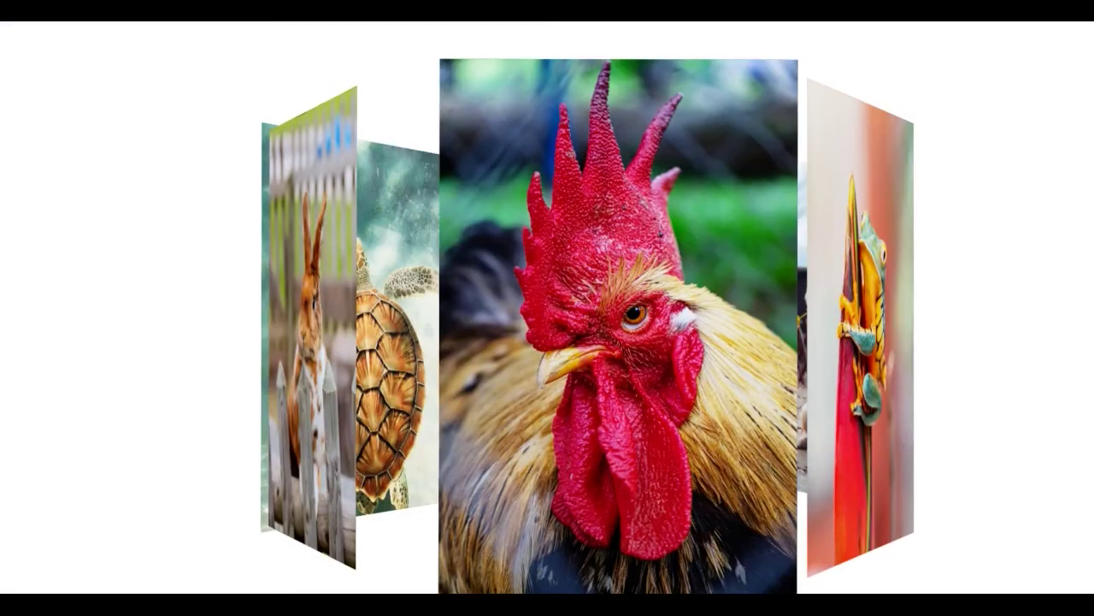